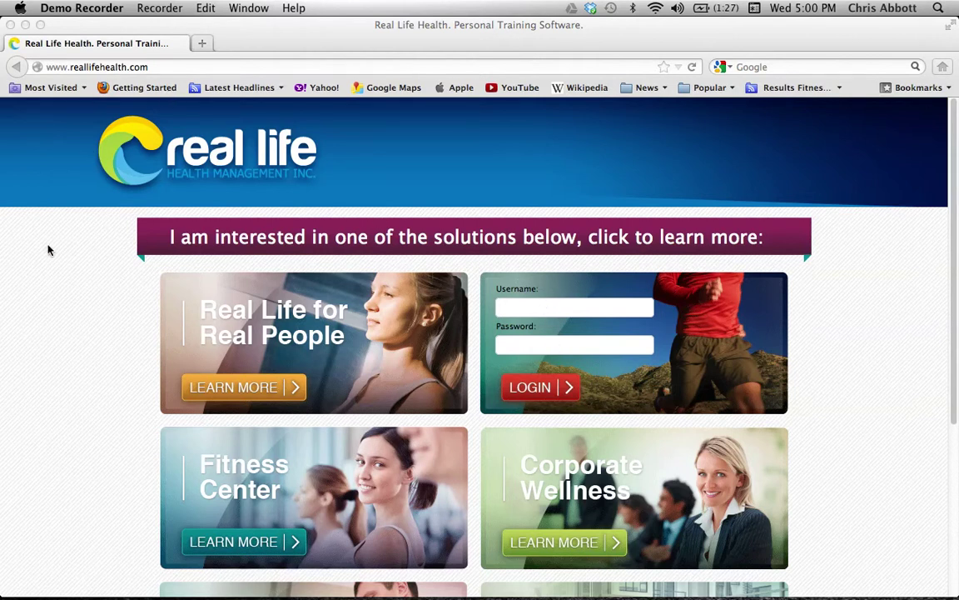
Step: Select the Username field on the Real Life Health login page in Firefox
{"action": "left_click", "coordinate": [550, 309]}
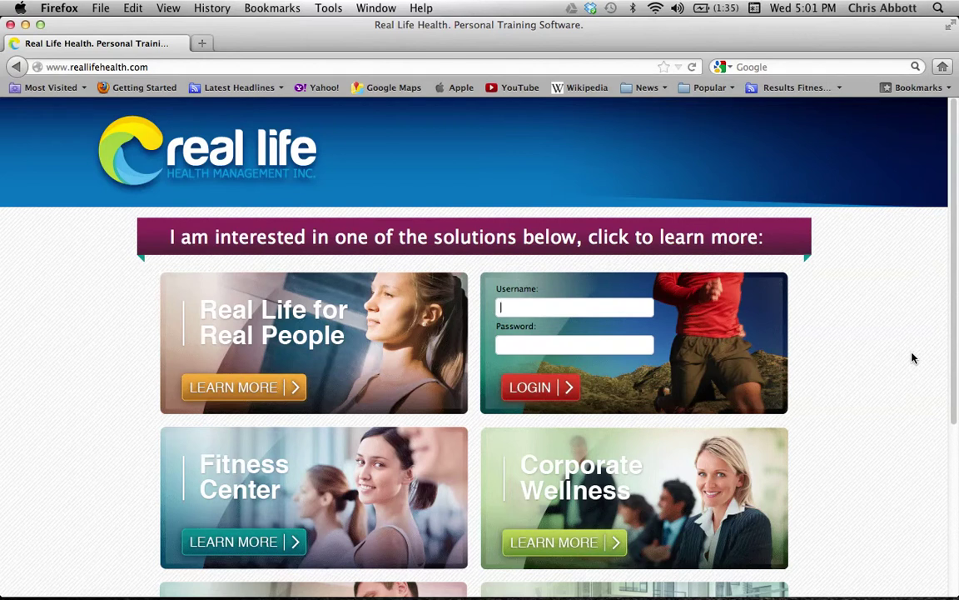
Step: Log in with the client's username and password, then collapse her sidebar section
{"action": "type", "text": "deb"}
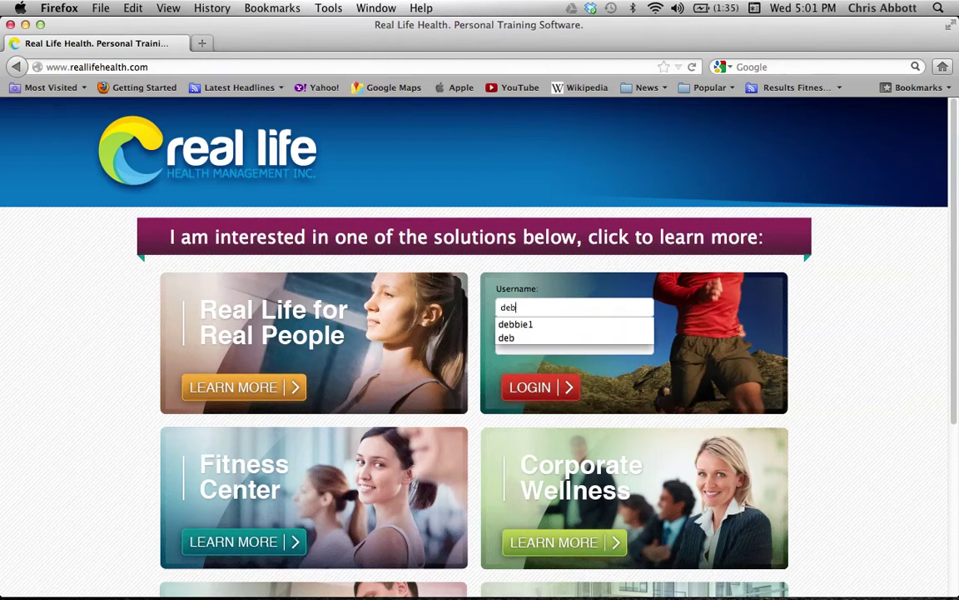
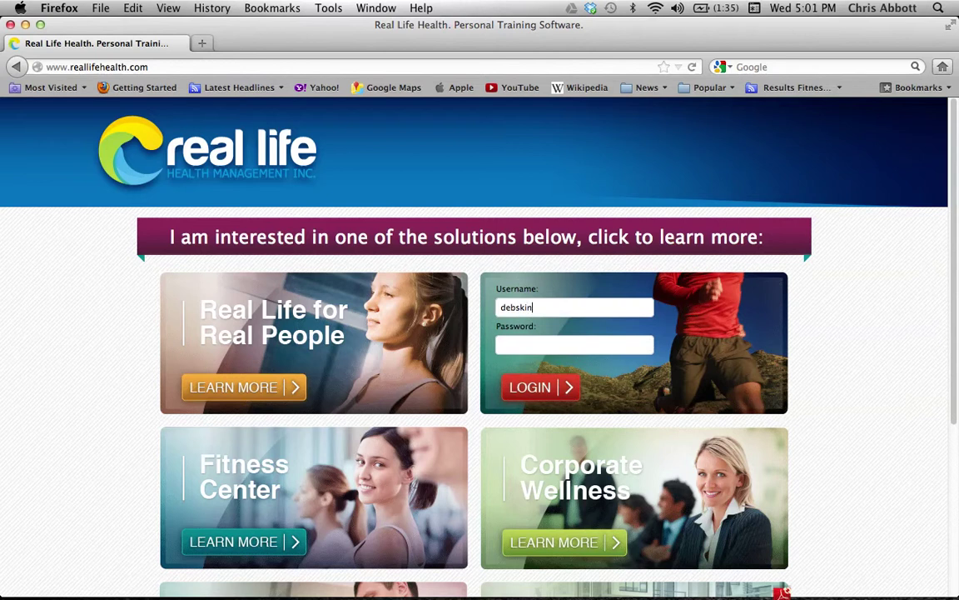
{"action": "left_click", "coordinate": [628, 346]}
{"action": "type", "text": "••••"}
{"action": "left_click", "coordinate": [542, 395]}
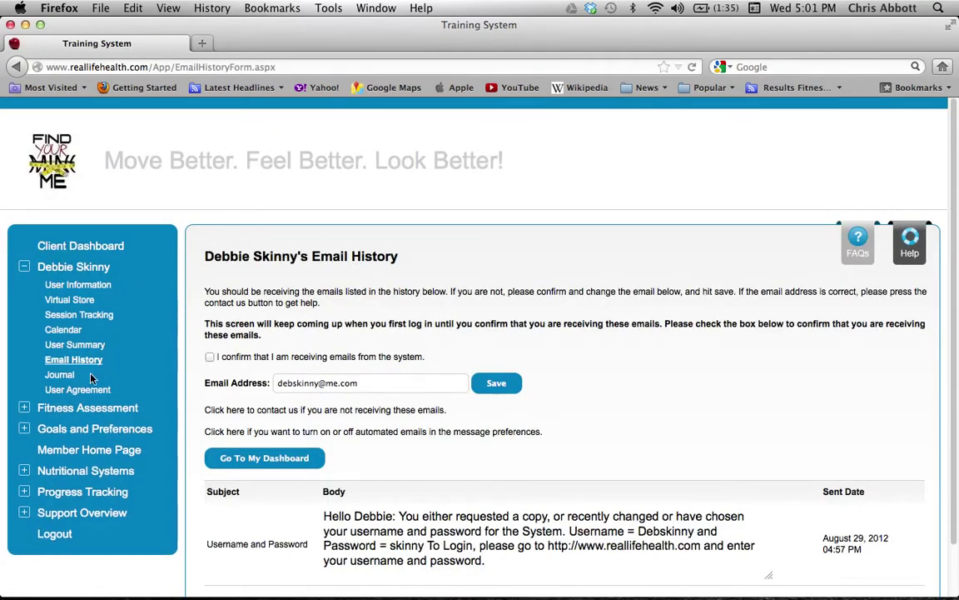
{"action": "left_click", "coordinate": [26, 268]}
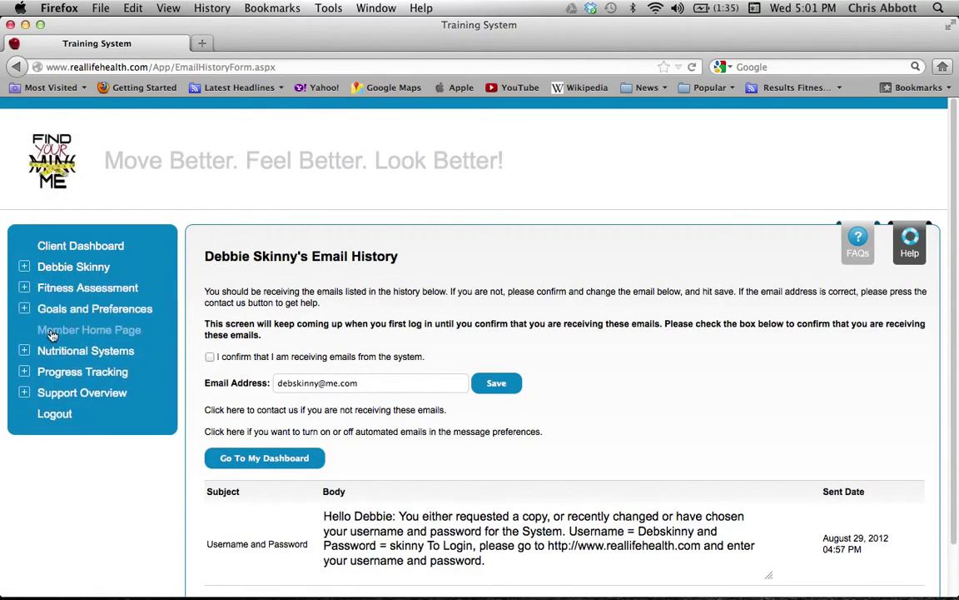
Step: Open the Member Home Page and look over its competition points, weight loss goals and weekly plan
{"action": "left_click", "coordinate": [52, 335]}
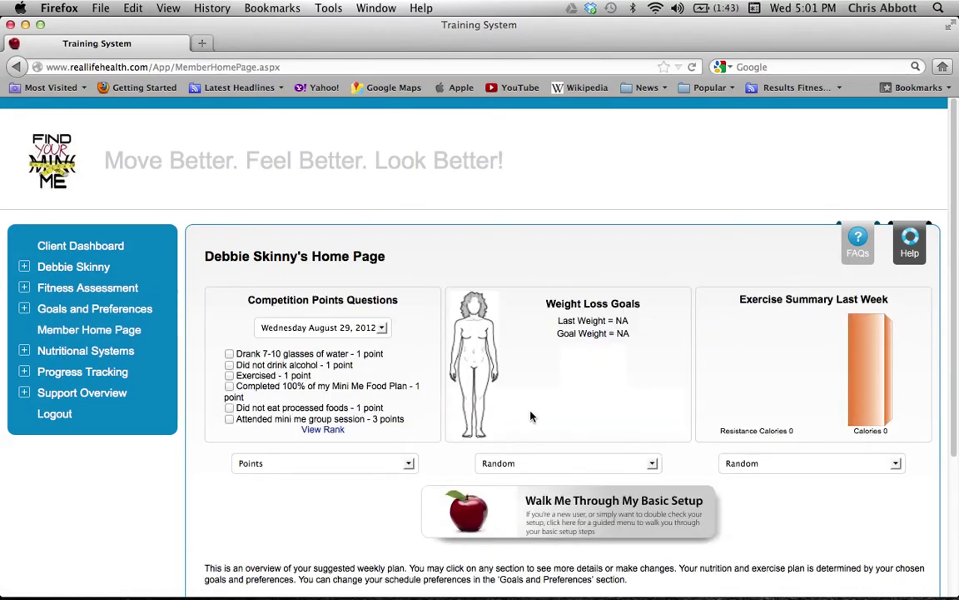
{"action": "scroll", "coordinate": [567, 413], "scroll_direction": "down", "scroll_amount": 4}
{"action": "scroll", "coordinate": [567, 413], "scroll_direction": "down", "scroll_amount": 1}
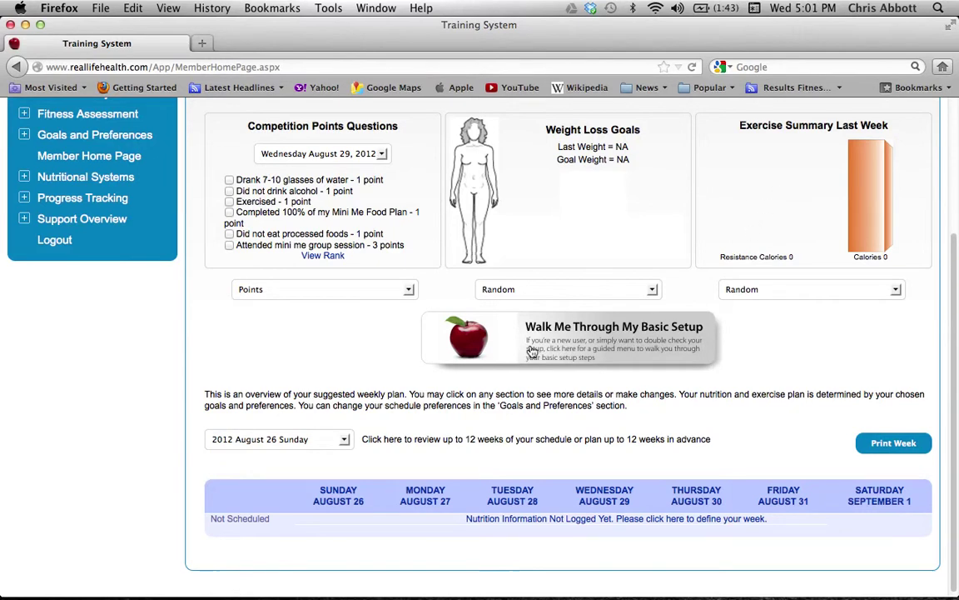
{"action": "scroll", "coordinate": [513, 317], "scroll_direction": "up", "scroll_amount": 4}
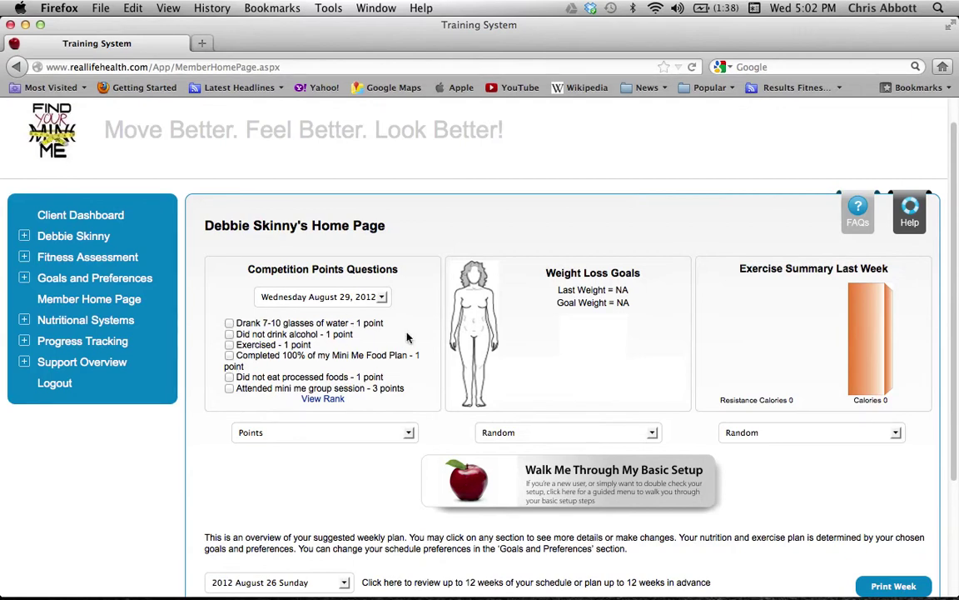
Step: Start the guided basic setup and fill in the client's zip code from the suggestion
{"action": "left_click", "coordinate": [533, 485]}
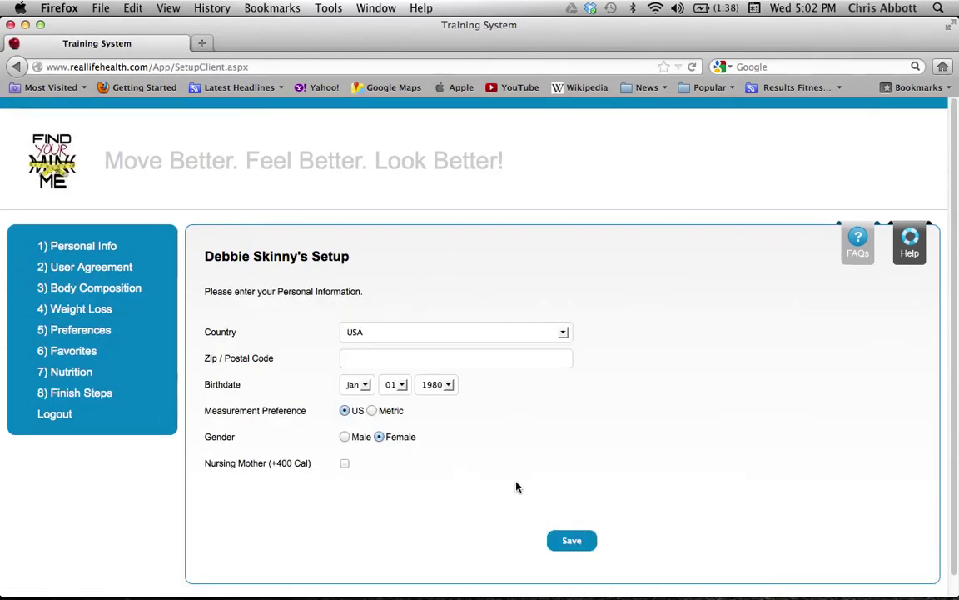
{"action": "scroll", "coordinate": [512, 486], "scroll_direction": "down", "scroll_amount": 1}
{"action": "left_click", "coordinate": [474, 345]}
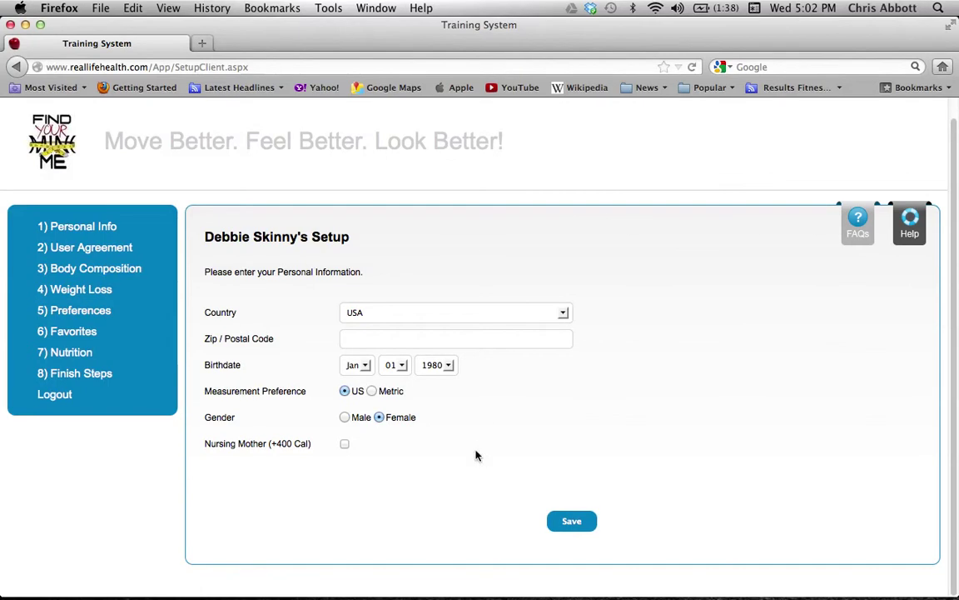
{"action": "type", "text": "90049"}
{"action": "left_click", "coordinate": [476, 355]}
Step: Save the personal info, then read through and accept the User Agreement
{"action": "left_click", "coordinate": [573, 528]}
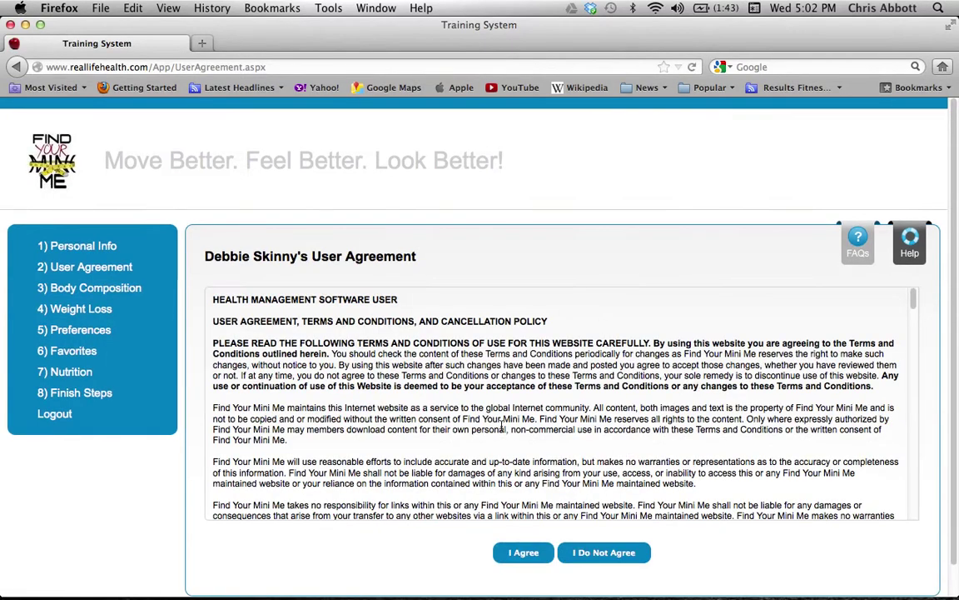
{"action": "scroll", "coordinate": [501, 426], "scroll_direction": "down", "scroll_amount": 4}
{"action": "scroll", "coordinate": [500, 426], "scroll_direction": "up", "scroll_amount": 4}
{"action": "scroll", "coordinate": [501, 427], "scroll_direction": "down", "scroll_amount": 6}
{"action": "scroll", "coordinate": [501, 427], "scroll_direction": "down", "scroll_amount": 5}
{"action": "scroll", "coordinate": [501, 426], "scroll_direction": "up", "scroll_amount": 15}
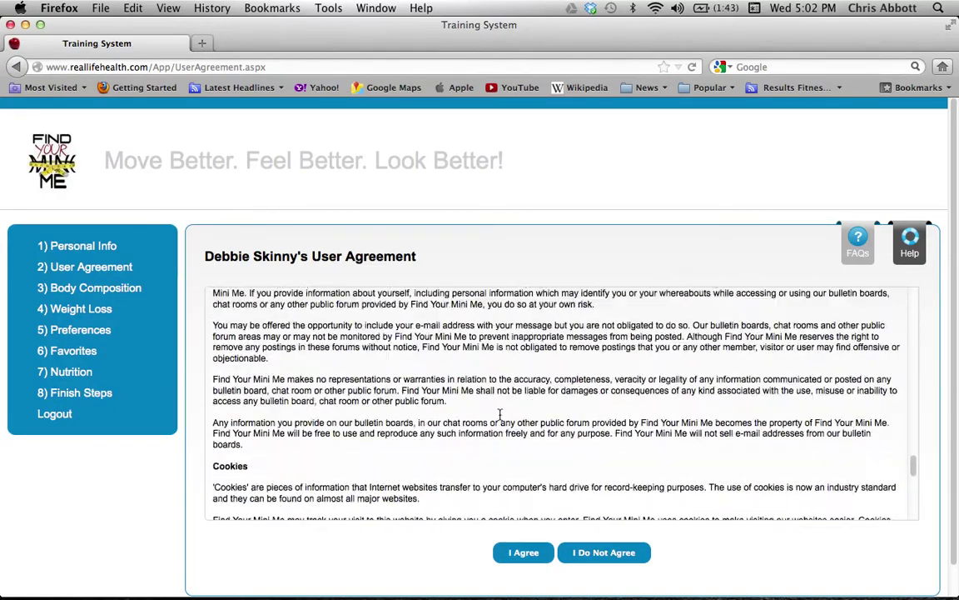
{"action": "left_click", "coordinate": [522, 554]}
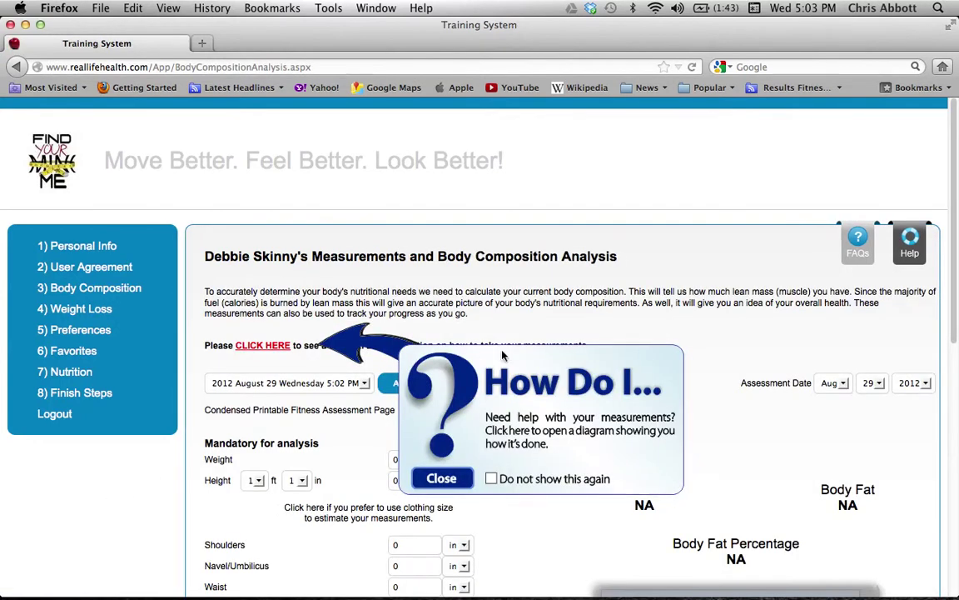
Step: Dismiss the 'How Do I...' help tip and open the Measurement Sites diagram
{"action": "left_click", "coordinate": [446, 477]}
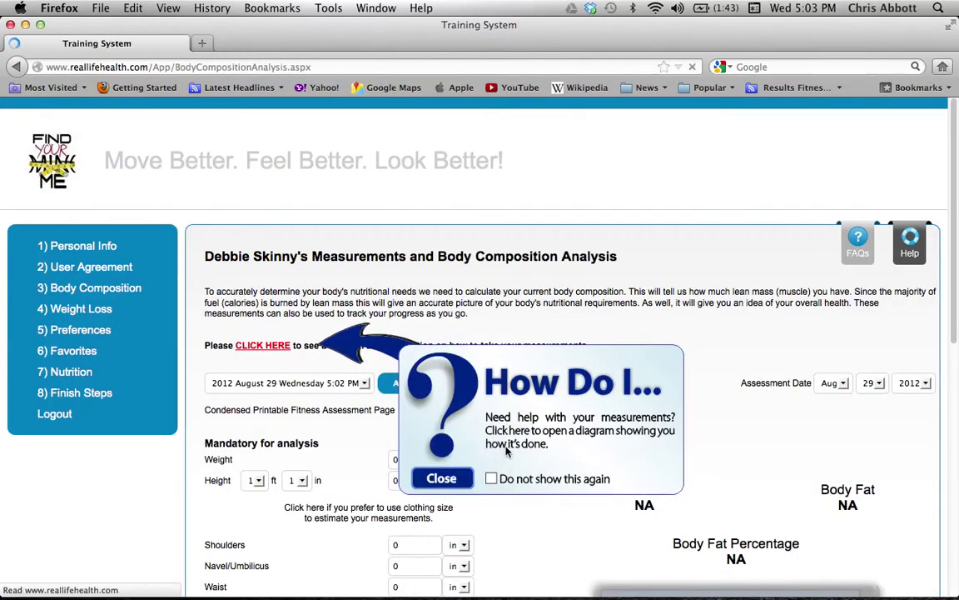
{"action": "scroll", "coordinate": [520, 412], "scroll_direction": "down", "scroll_amount": 5}
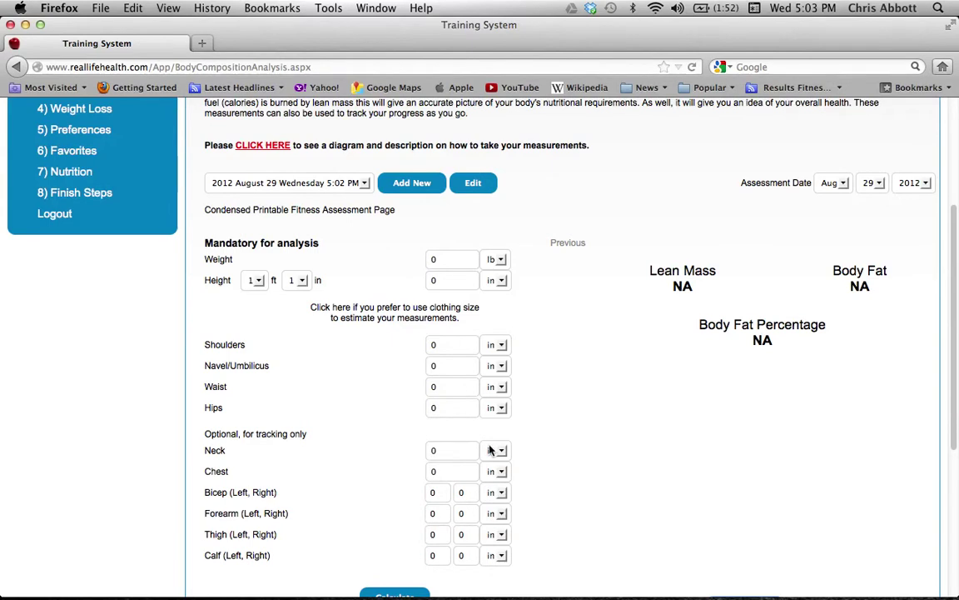
{"action": "scroll", "coordinate": [490, 449], "scroll_direction": "up", "scroll_amount": 3}
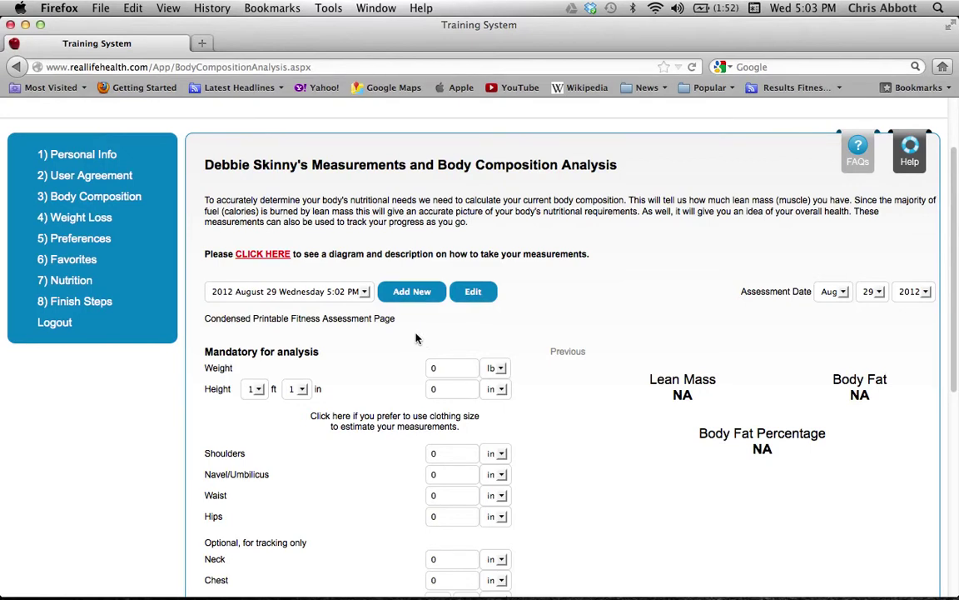
{"action": "left_click", "coordinate": [274, 260]}
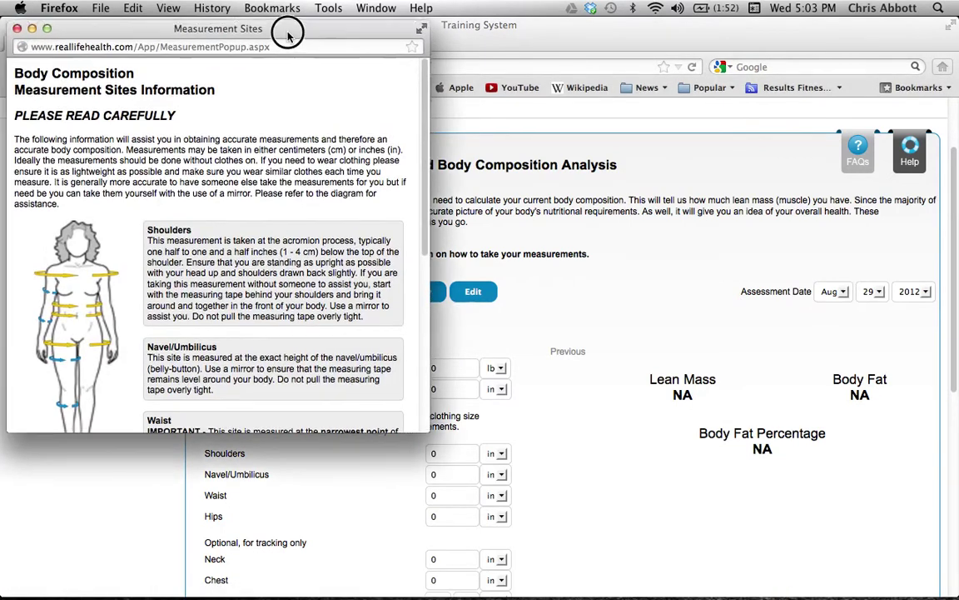
Step: Move the Measurement Sites guide aside, read its instructions, and close it
{"action": "left_click_drag", "start_coordinate": [285, 26], "coordinate": [368, 61]}
{"action": "scroll", "coordinate": [241, 314], "scroll_direction": "down", "scroll_amount": 3}
{"action": "scroll", "coordinate": [241, 315], "scroll_direction": "down", "scroll_amount": 10}
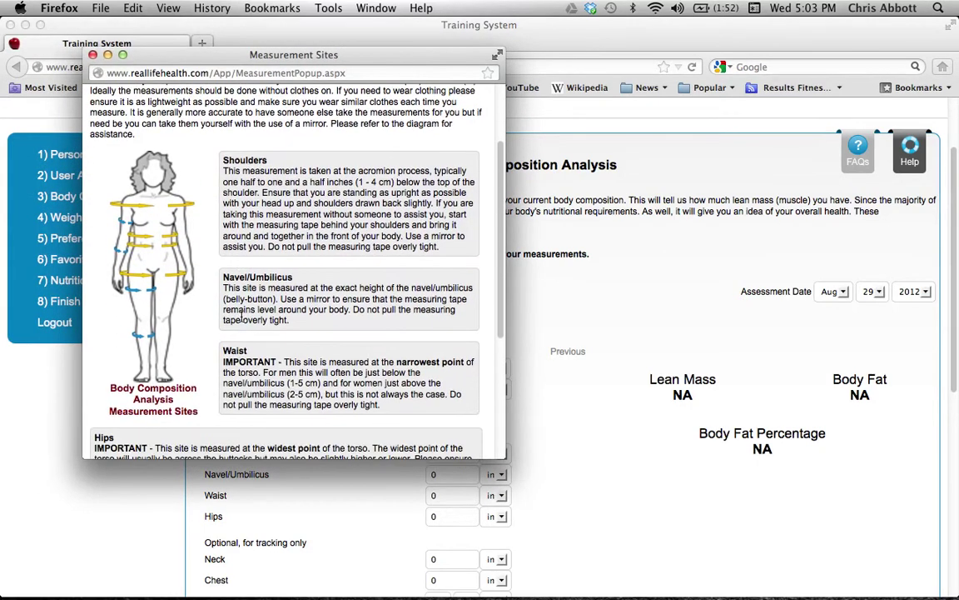
{"action": "scroll", "coordinate": [241, 316], "scroll_direction": "up", "scroll_amount": 8}
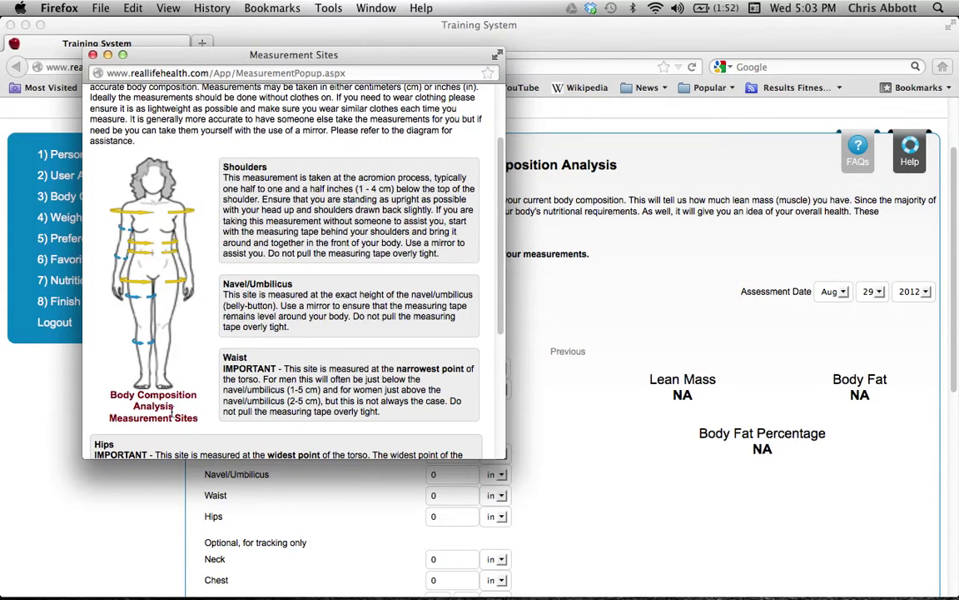
{"action": "scroll", "coordinate": [181, 375], "scroll_direction": "down", "scroll_amount": 5}
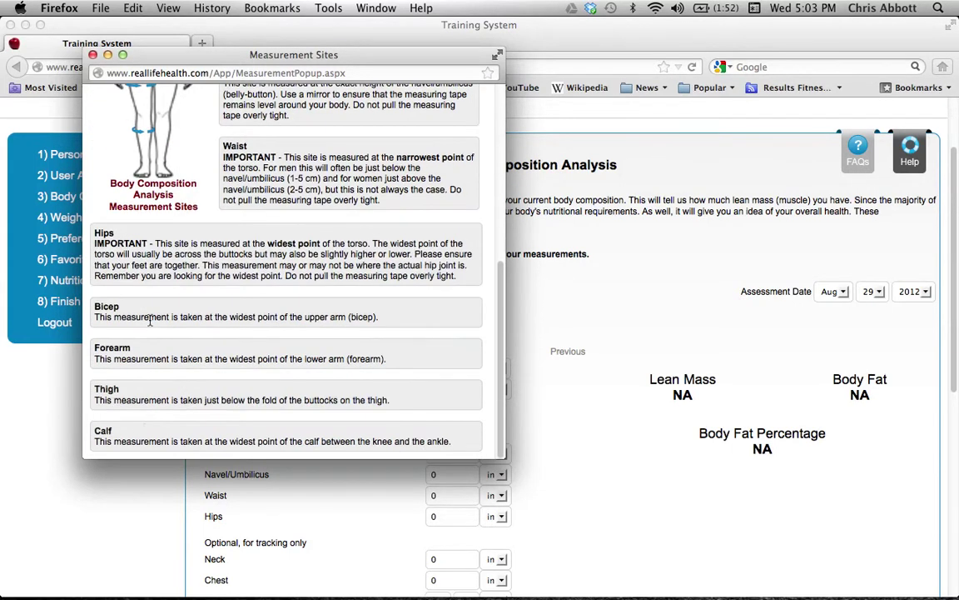
{"action": "scroll", "coordinate": [208, 377], "scroll_direction": "up", "scroll_amount": 3}
{"action": "scroll", "coordinate": [208, 377], "scroll_direction": "up", "scroll_amount": 3}
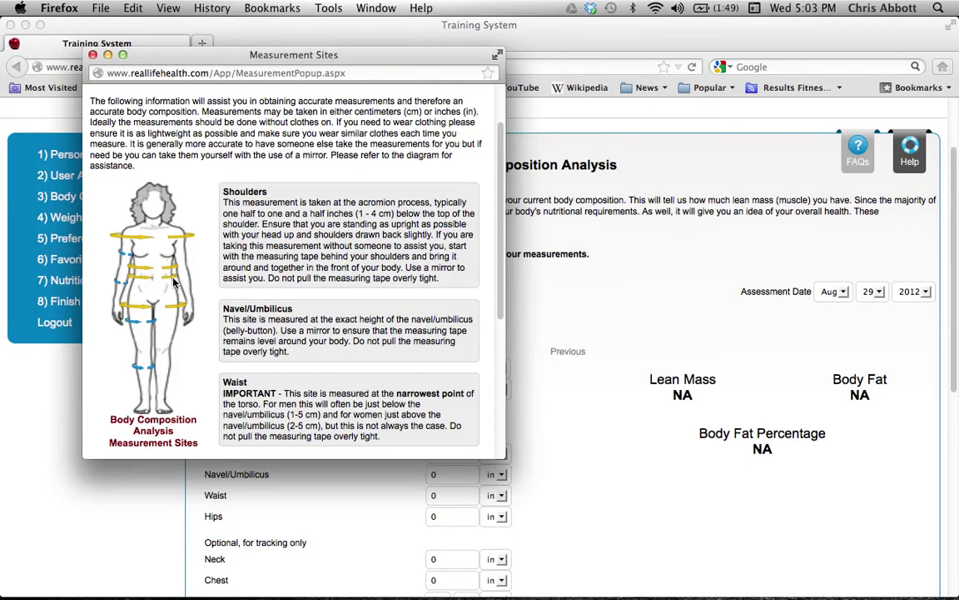
{"action": "left_click", "coordinate": [92, 55]}
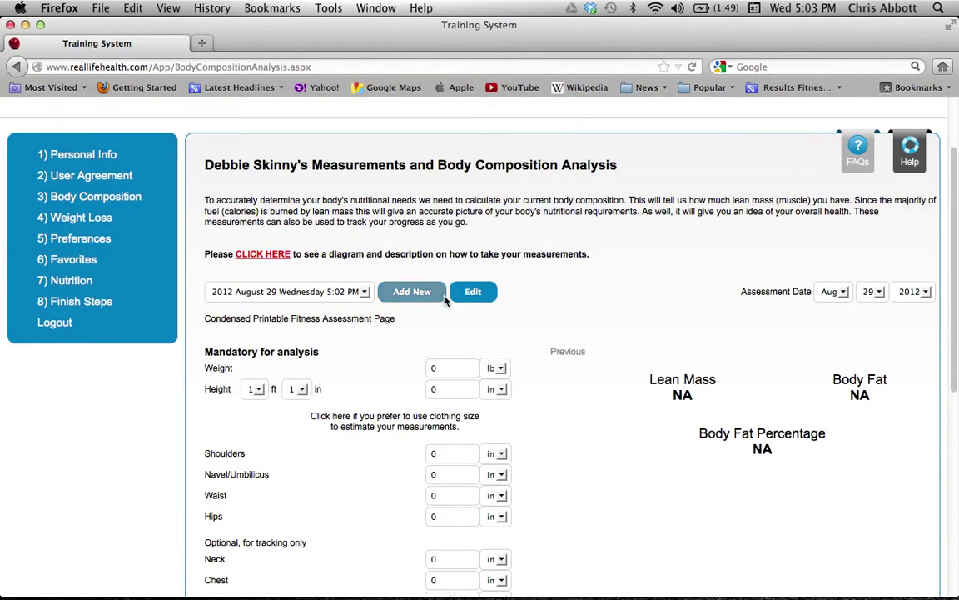
Step: Set the height to 5 ft 2 in and the weight to 220 lb
{"action": "scroll", "coordinate": [446, 376], "scroll_direction": "down", "scroll_amount": 3}
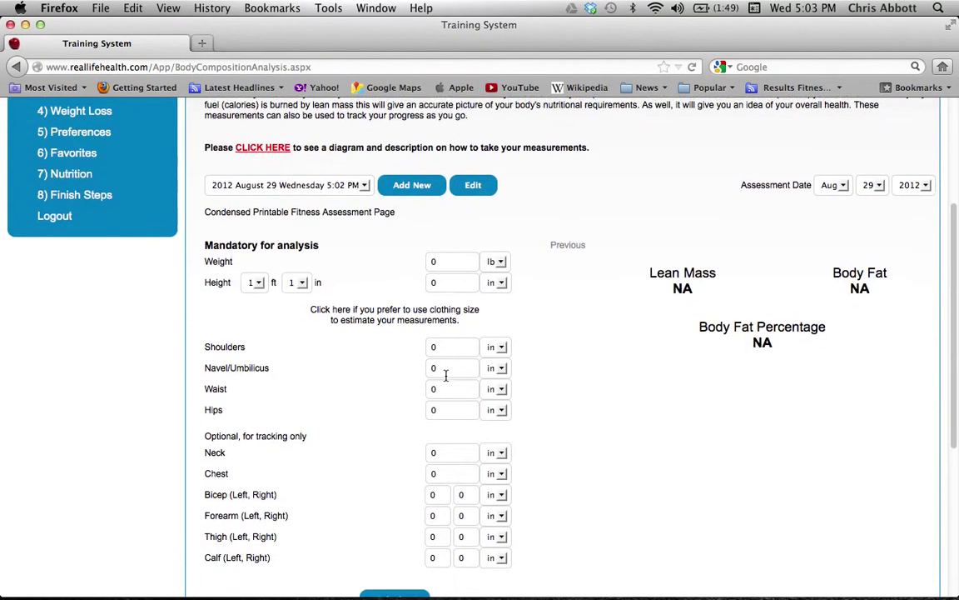
{"action": "scroll", "coordinate": [446, 375], "scroll_direction": "down", "scroll_amount": 1}
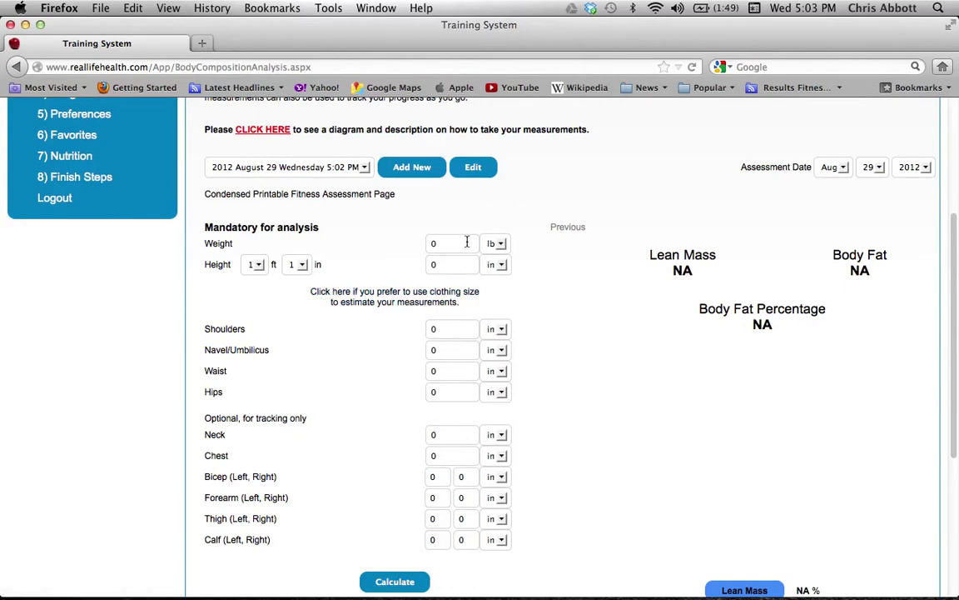
{"action": "left_click", "coordinate": [256, 264]}
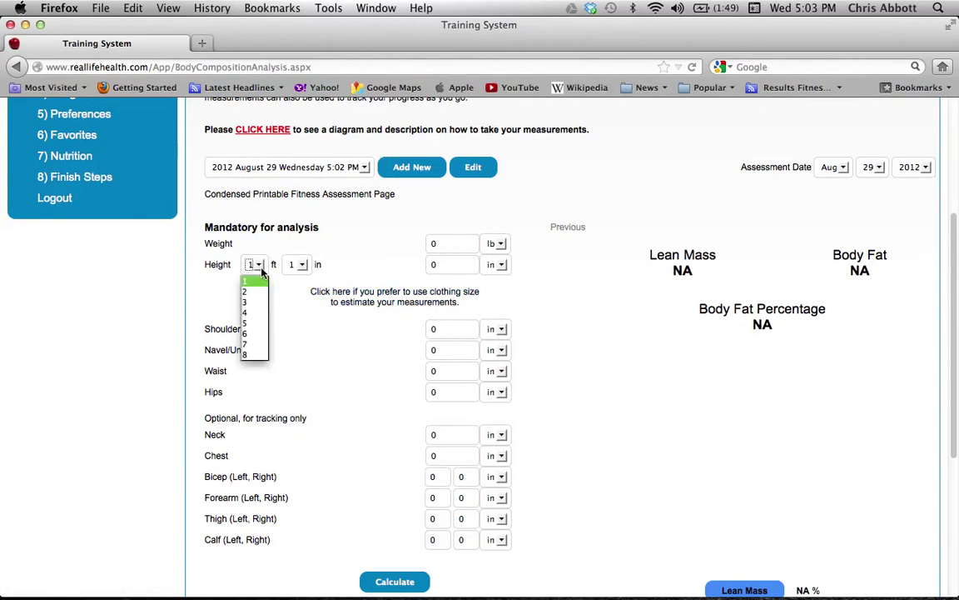
{"action": "left_click", "coordinate": [250, 322]}
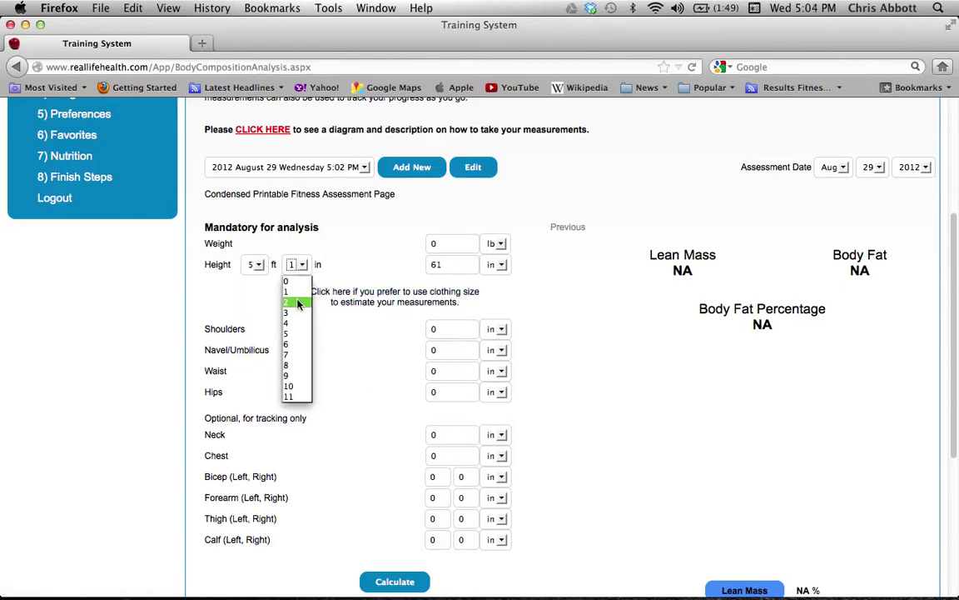
{"action": "left_click", "coordinate": [291, 301]}
{"action": "left_click", "coordinate": [457, 245]}
{"action": "key", "text": "BackSpace"}
{"action": "type", "text": "220"}
{"action": "left_click", "coordinate": [446, 260]}
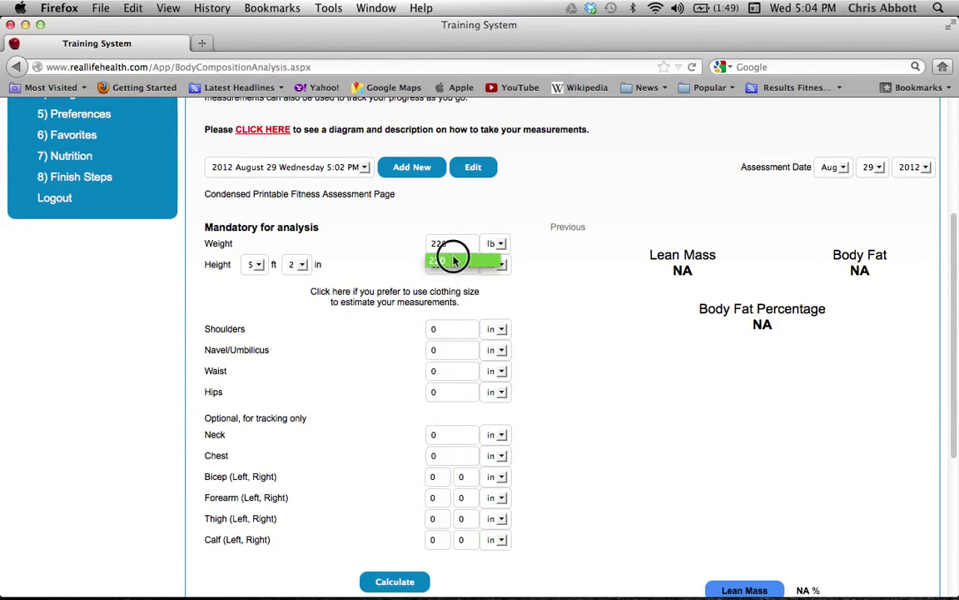
Step: Enter shoulders 56 and navel/umbilicus 48
{"action": "left_click", "coordinate": [452, 331]}
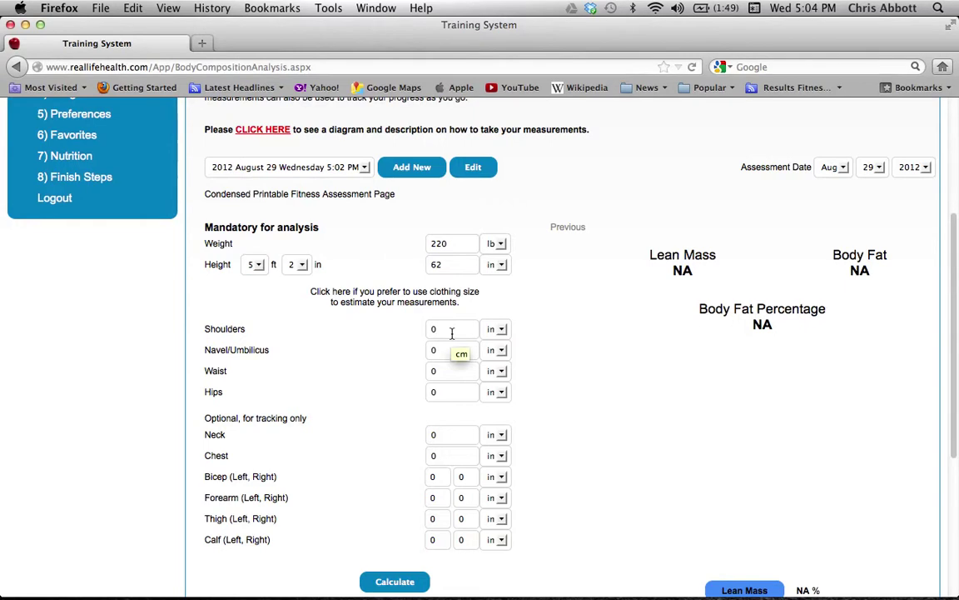
{"action": "key", "text": "BackSpace"}
{"action": "type", "text": "56"}
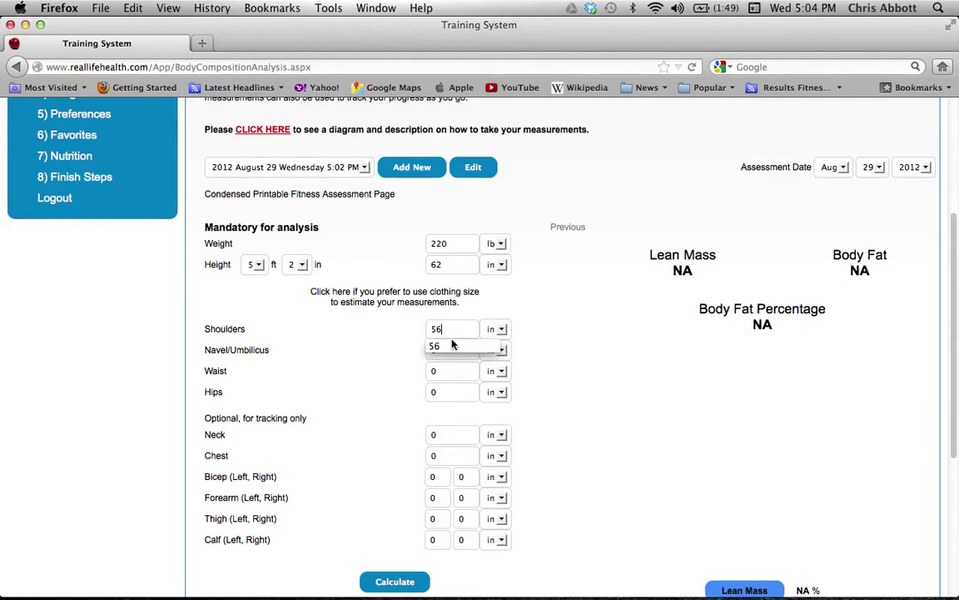
{"action": "left_click", "coordinate": [452, 342]}
{"action": "left_click", "coordinate": [442, 353]}
{"action": "key", "text": "BackSpace"}
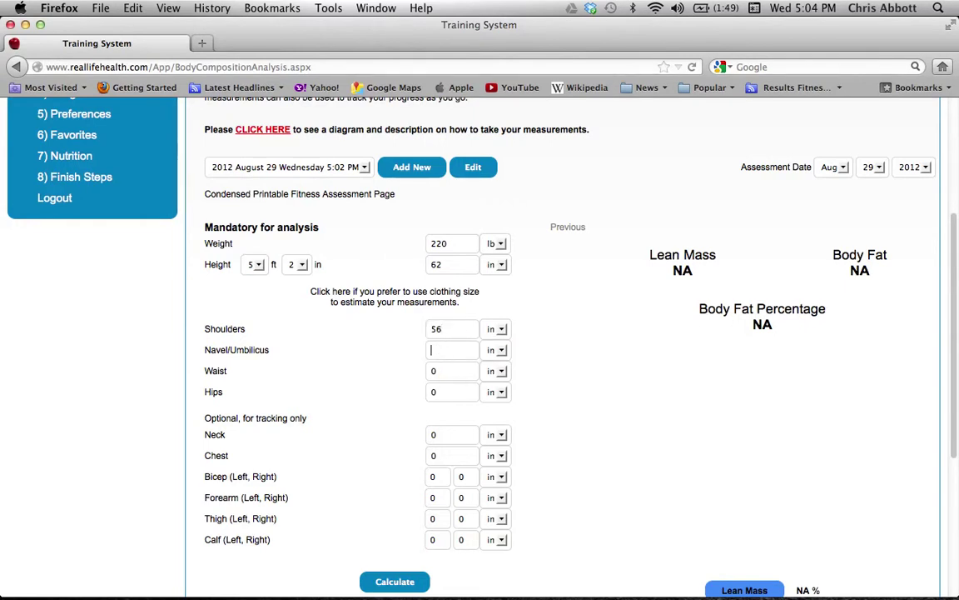
{"action": "type", "text": "48"}
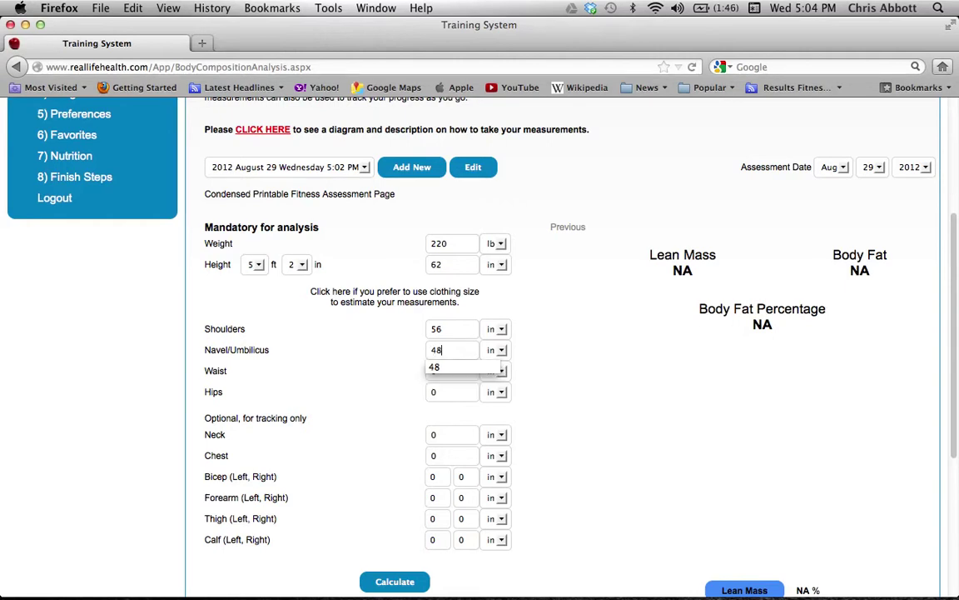
{"action": "left_click", "coordinate": [434, 371]}
Step: Enter waist 44 and hips 50
{"action": "left_click", "coordinate": [435, 372]}
{"action": "key", "text": "BackSpace"}
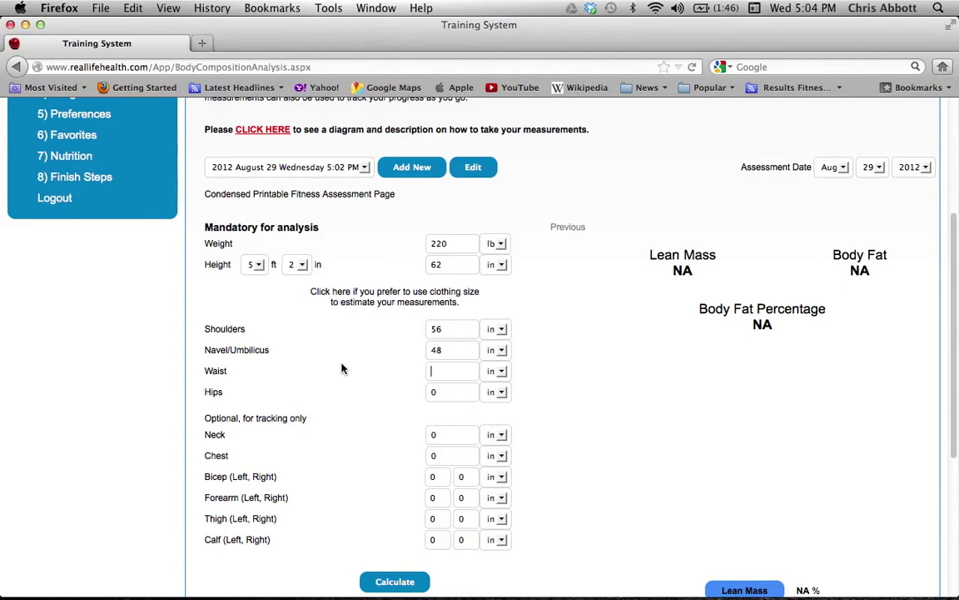
{"action": "type", "text": "44"}
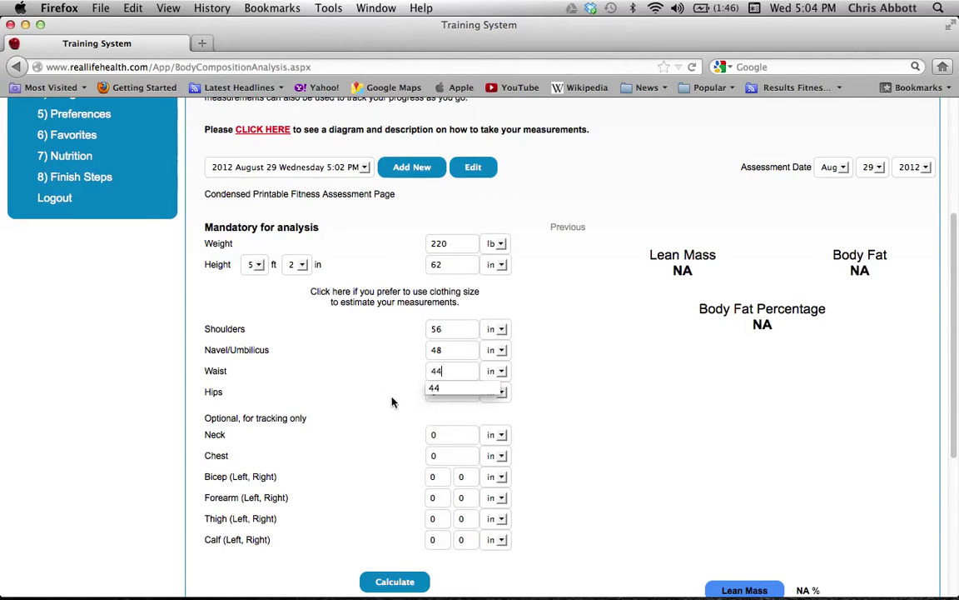
{"action": "left_click", "coordinate": [450, 393]}
{"action": "key", "text": "BackSpace"}
{"action": "type", "text": "50"}
{"action": "left_click", "coordinate": [392, 423]}
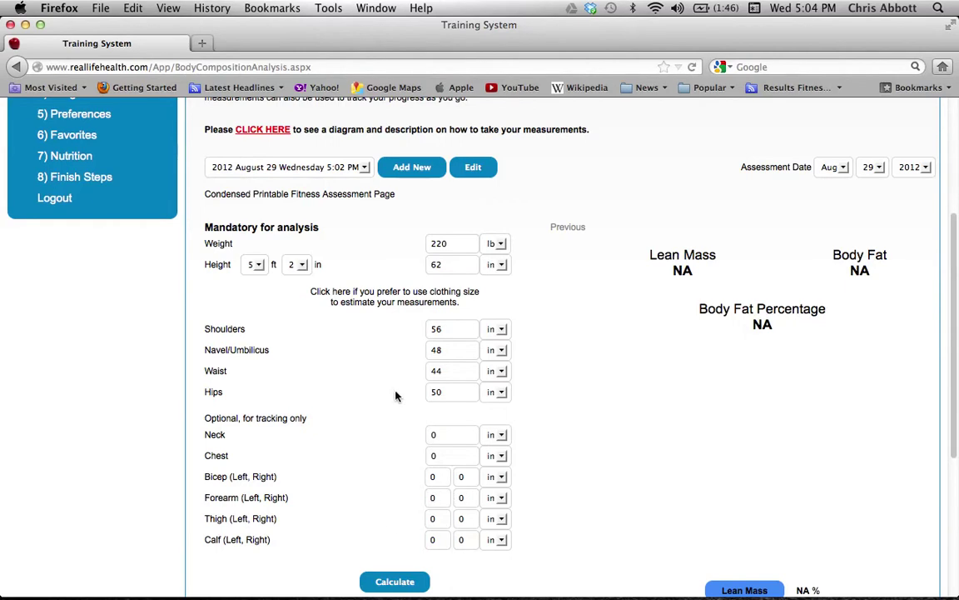
{"action": "scroll", "coordinate": [455, 364], "scroll_direction": "down", "scroll_amount": 1}
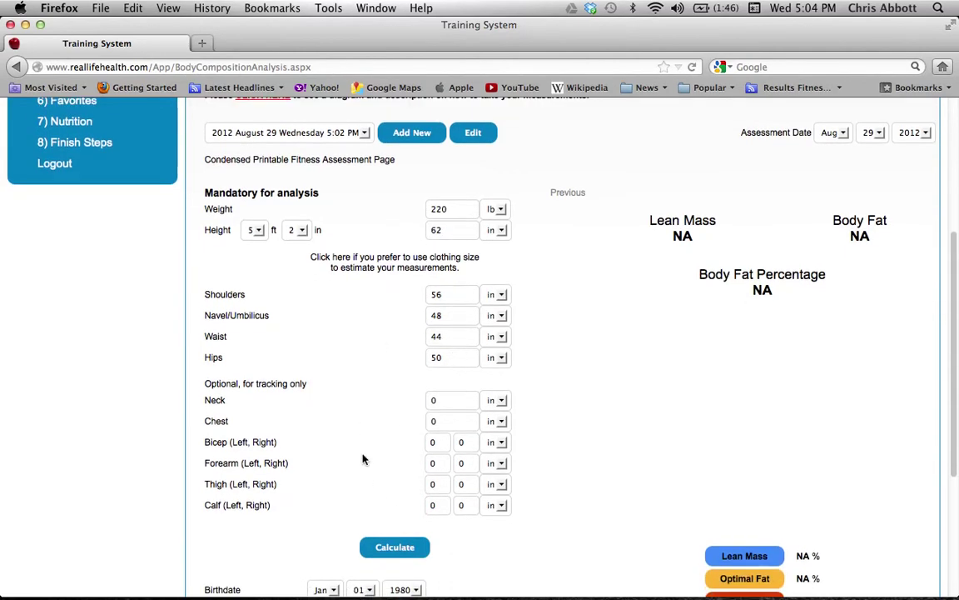
Step: Calculate body composition (139 lb lean, 81 lb fat, 36.8% body fat) and save the results
{"action": "left_click", "coordinate": [389, 554]}
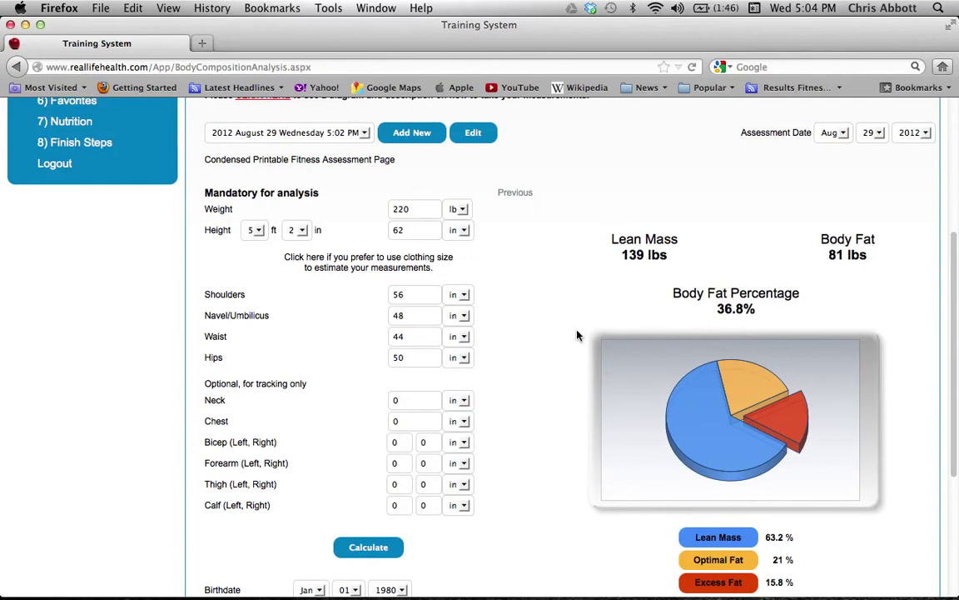
{"action": "scroll", "coordinate": [578, 335], "scroll_direction": "down", "scroll_amount": 1}
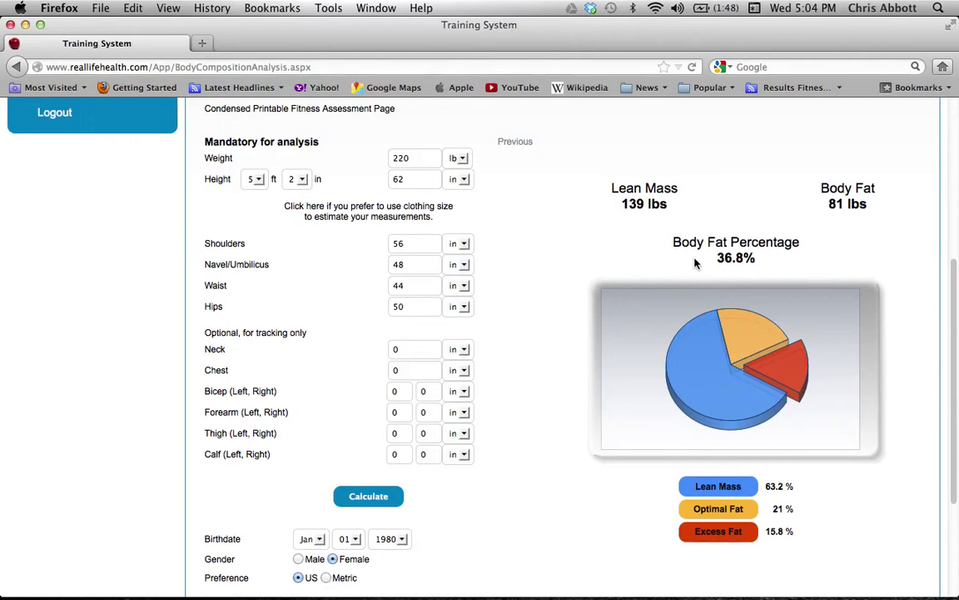
{"action": "mouse_move", "coordinate": [721, 267]}
{"action": "scroll", "coordinate": [580, 357], "scroll_direction": "down", "scroll_amount": 3}
{"action": "scroll", "coordinate": [523, 410], "scroll_direction": "up", "scroll_amount": 3}
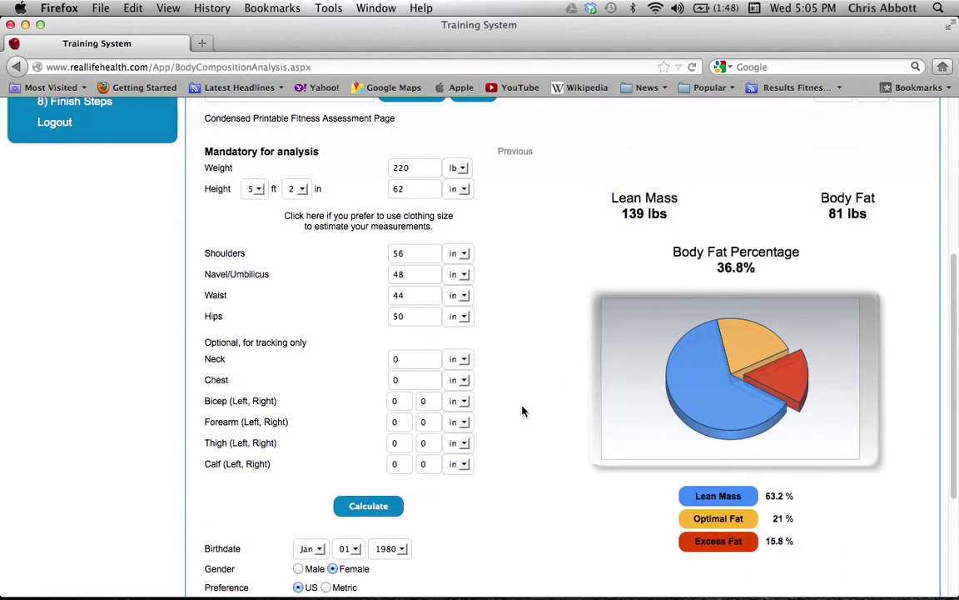
{"action": "scroll", "coordinate": [523, 409], "scroll_direction": "down", "scroll_amount": 4}
{"action": "left_click", "coordinate": [565, 522]}
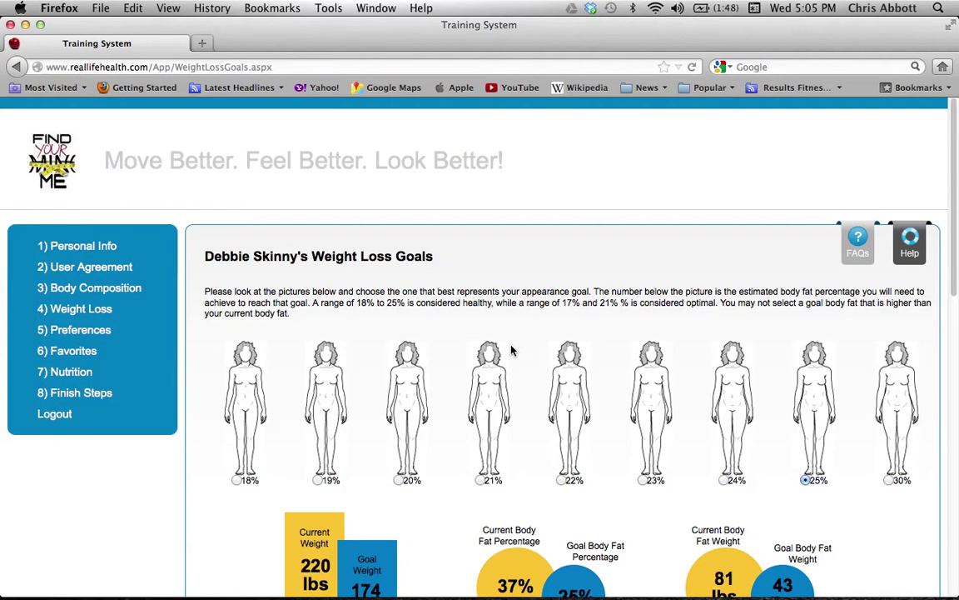
Step: Review the 25% body fat, 174 lb goal and choose a 2 lbs per week loss rate
{"action": "scroll", "coordinate": [511, 351], "scroll_direction": "down", "scroll_amount": 3}
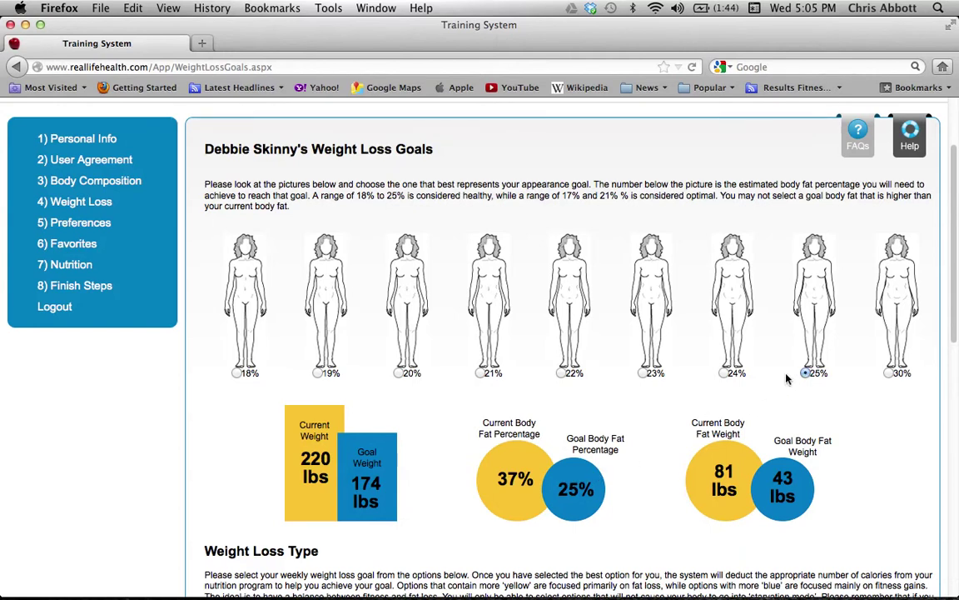
{"action": "scroll", "coordinate": [783, 379], "scroll_direction": "down", "scroll_amount": 5}
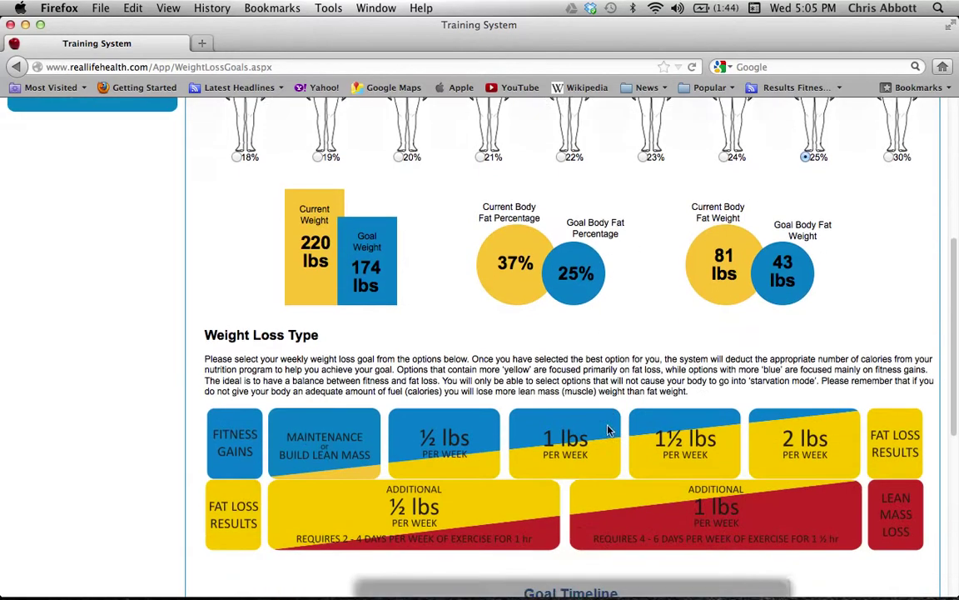
{"action": "scroll", "coordinate": [608, 430], "scroll_direction": "down", "scroll_amount": 5}
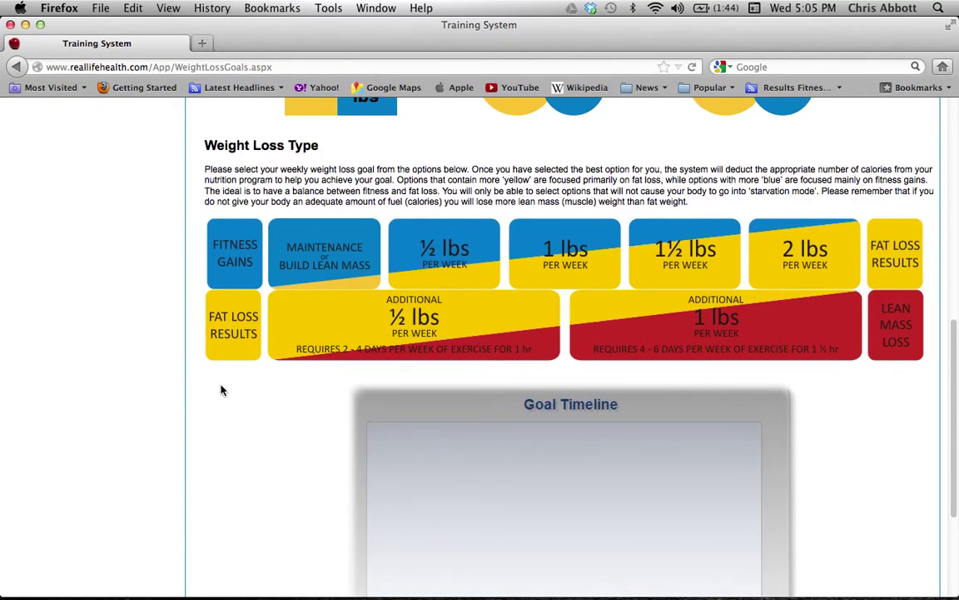
{"action": "scroll", "coordinate": [221, 390], "scroll_direction": "up", "scroll_amount": 1}
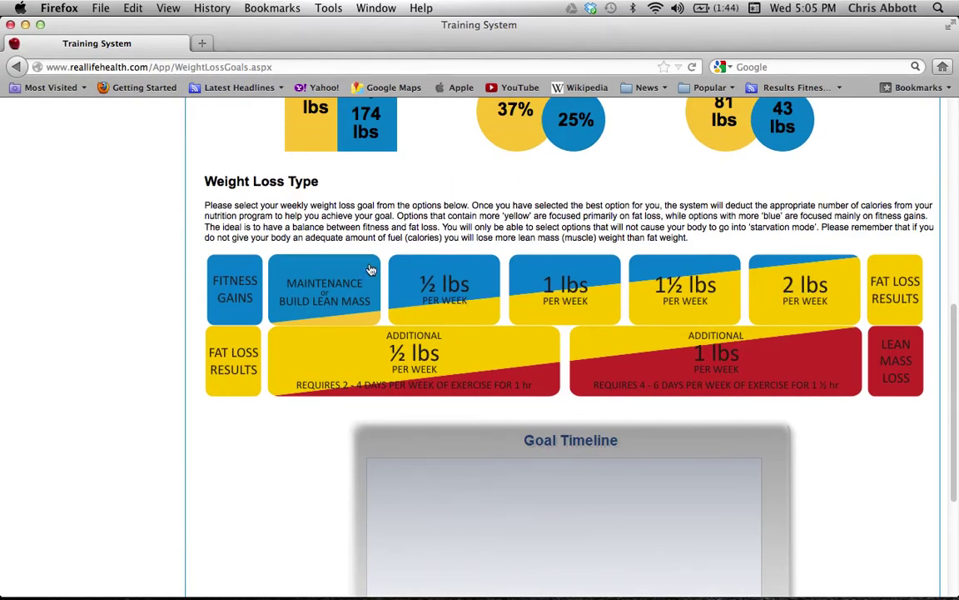
{"action": "scroll", "coordinate": [370, 269], "scroll_direction": "up", "scroll_amount": 5}
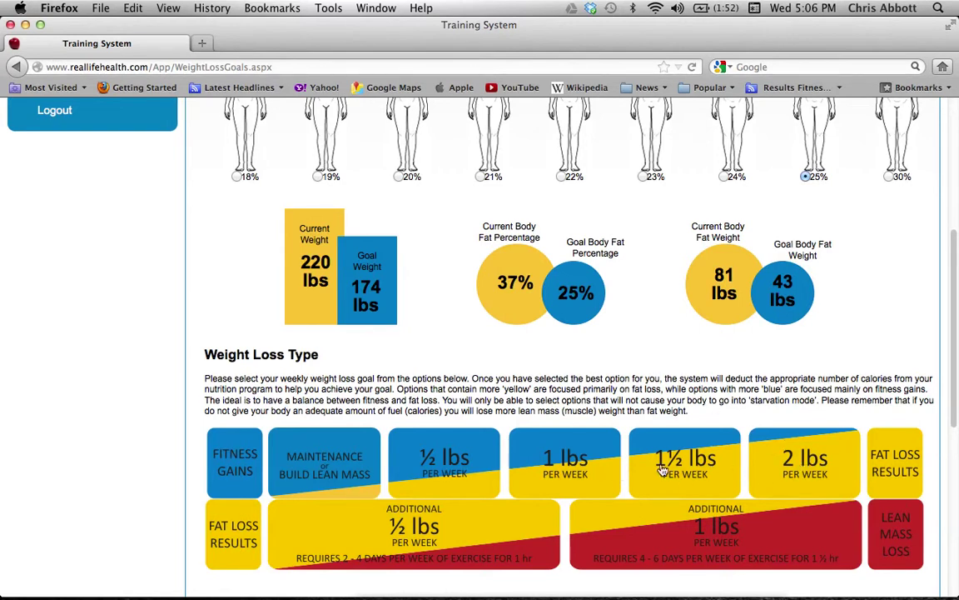
{"action": "left_click", "coordinate": [806, 461]}
Step: Save the 2 lbs per week weight loss goal with its February 13, 2013 timeline
{"action": "scroll", "coordinate": [806, 459], "scroll_direction": "down", "scroll_amount": 5}
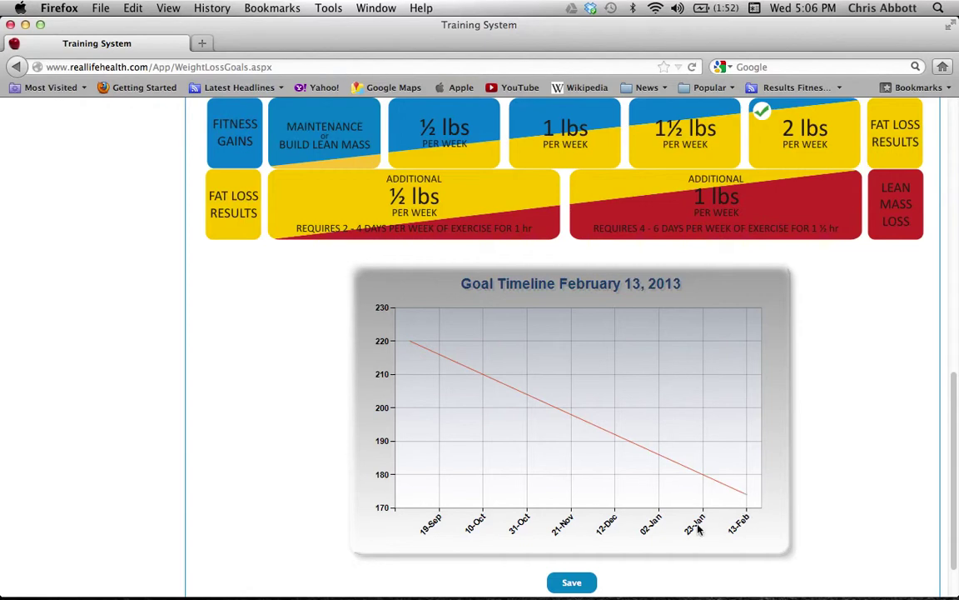
{"action": "scroll", "coordinate": [631, 523], "scroll_direction": "down", "scroll_amount": 2}
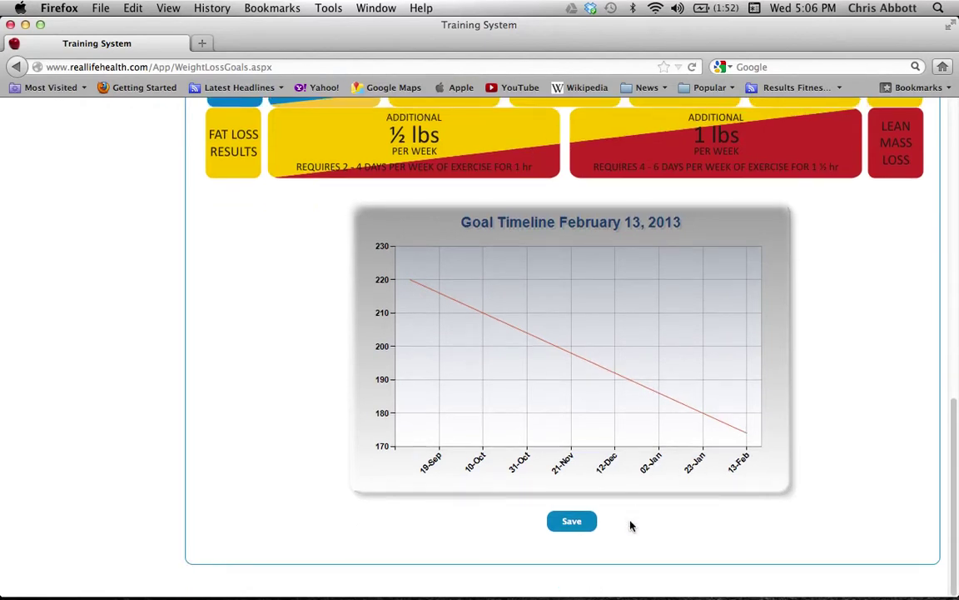
{"action": "scroll", "coordinate": [631, 525], "scroll_direction": "up", "scroll_amount": 5}
{"action": "scroll", "coordinate": [630, 522], "scroll_direction": "down", "scroll_amount": 6}
{"action": "left_click", "coordinate": [575, 527]}
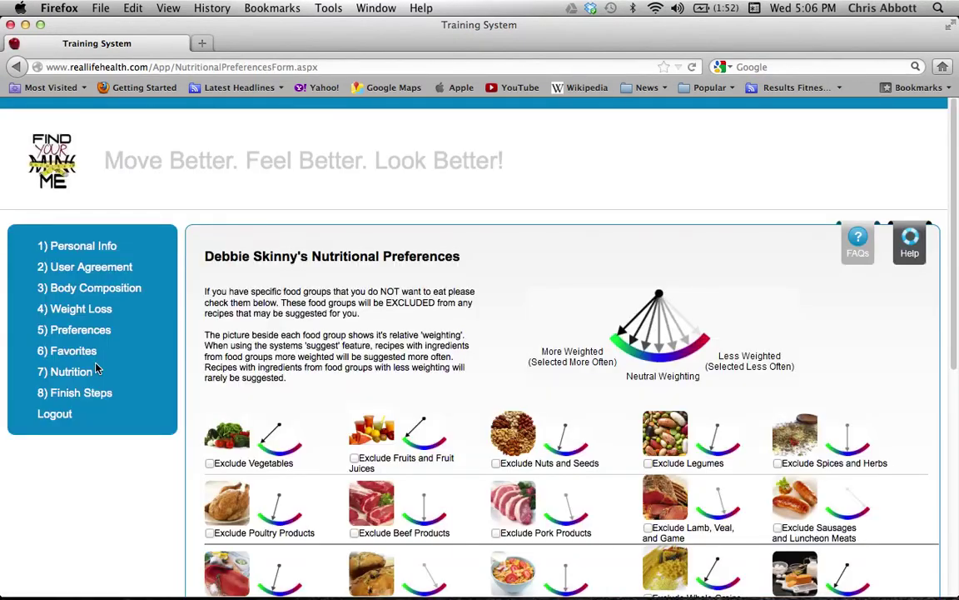
Step: Exclude fast foods and vegetable, soybean, sunflower and cottonseed oils, and save the preferences
{"action": "scroll", "coordinate": [857, 398], "scroll_direction": "down", "scroll_amount": 4}
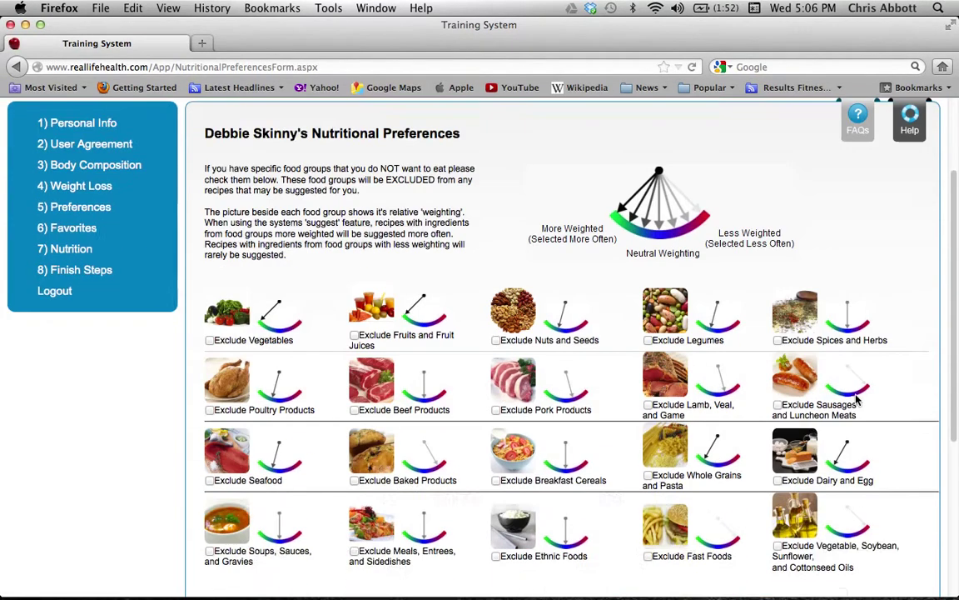
{"action": "scroll", "coordinate": [857, 398], "scroll_direction": "down", "scroll_amount": 4}
{"action": "scroll", "coordinate": [135, 316], "scroll_direction": "up", "scroll_amount": 1}
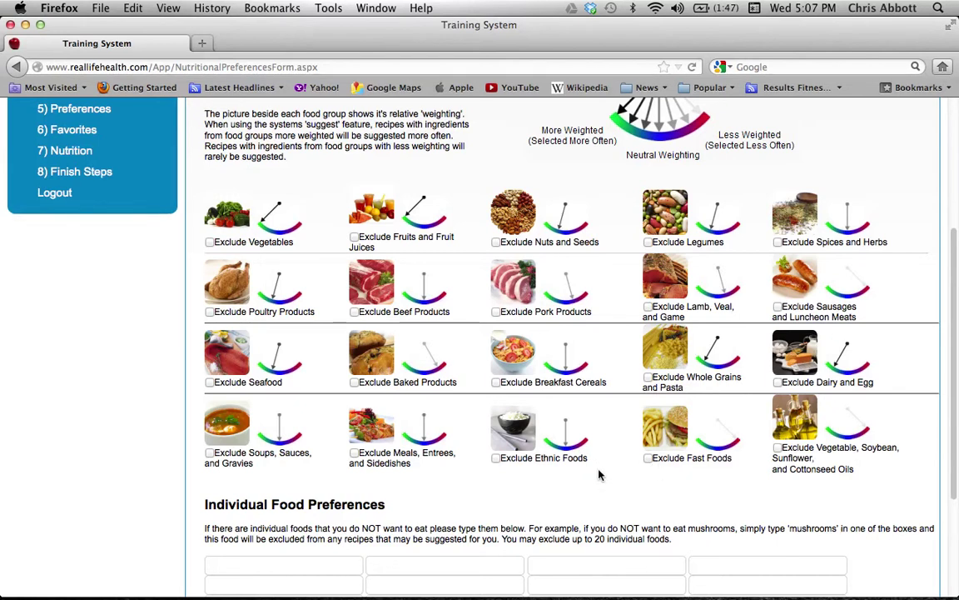
{"action": "left_click", "coordinate": [648, 457]}
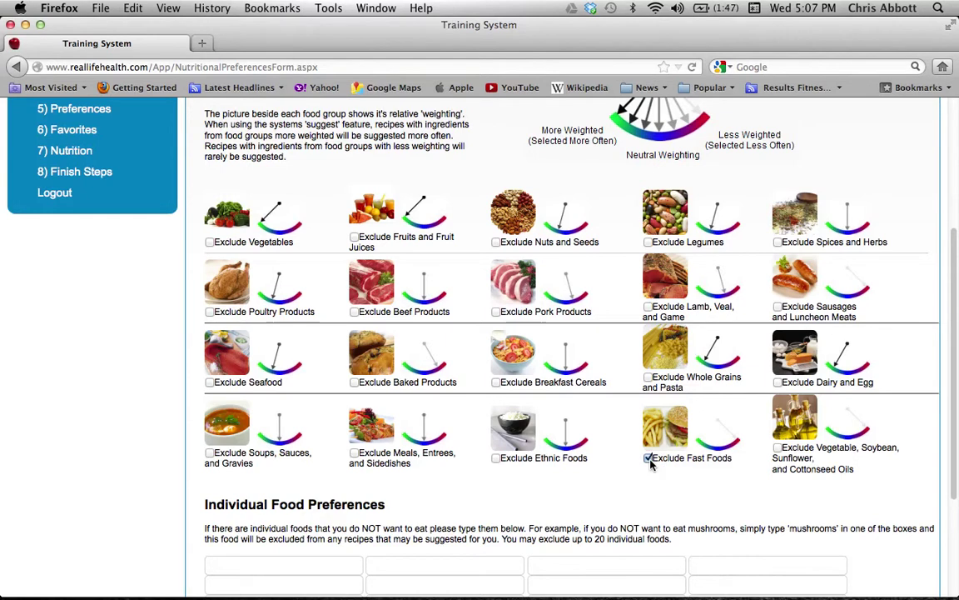
{"action": "left_click", "coordinate": [777, 449]}
{"action": "scroll", "coordinate": [250, 417], "scroll_direction": "down", "scroll_amount": 5}
{"action": "left_click", "coordinate": [574, 522]}
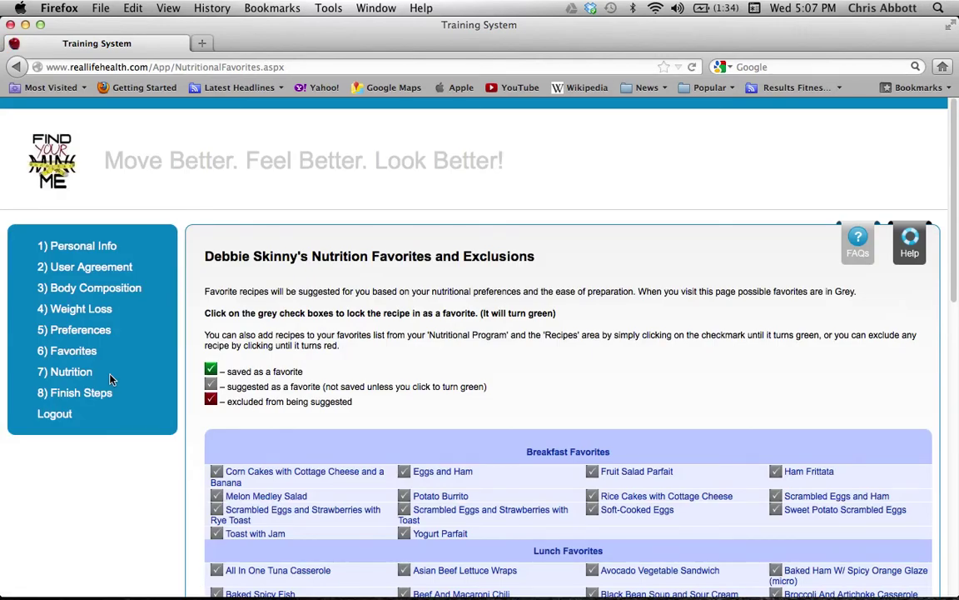
Step: Look over the Nutrition Favorites lists
{"action": "scroll", "coordinate": [482, 385], "scroll_direction": "down", "scroll_amount": 8}
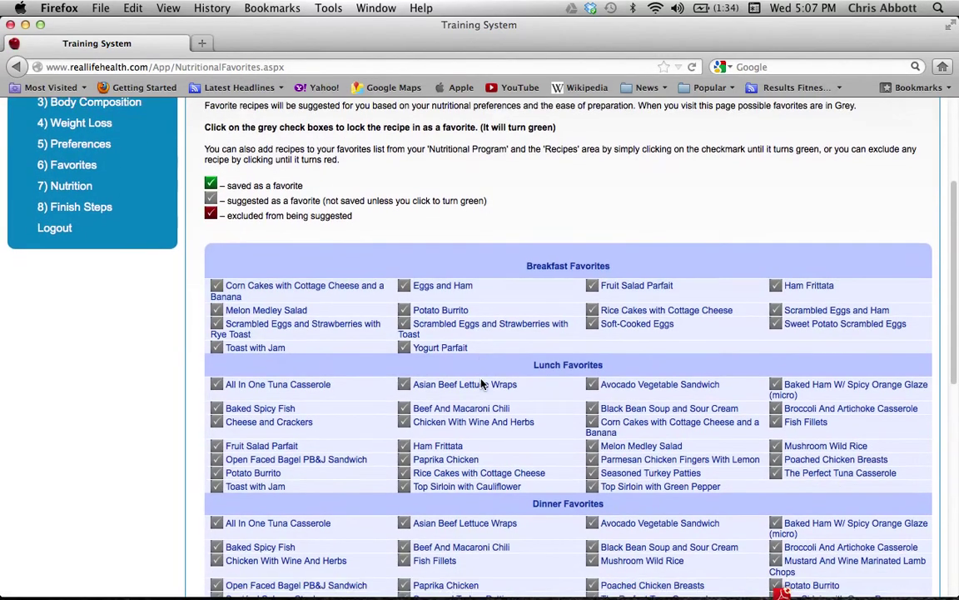
{"action": "scroll", "coordinate": [481, 385], "scroll_direction": "down", "scroll_amount": 5}
{"action": "scroll", "coordinate": [481, 384], "scroll_direction": "up", "scroll_amount": 4}
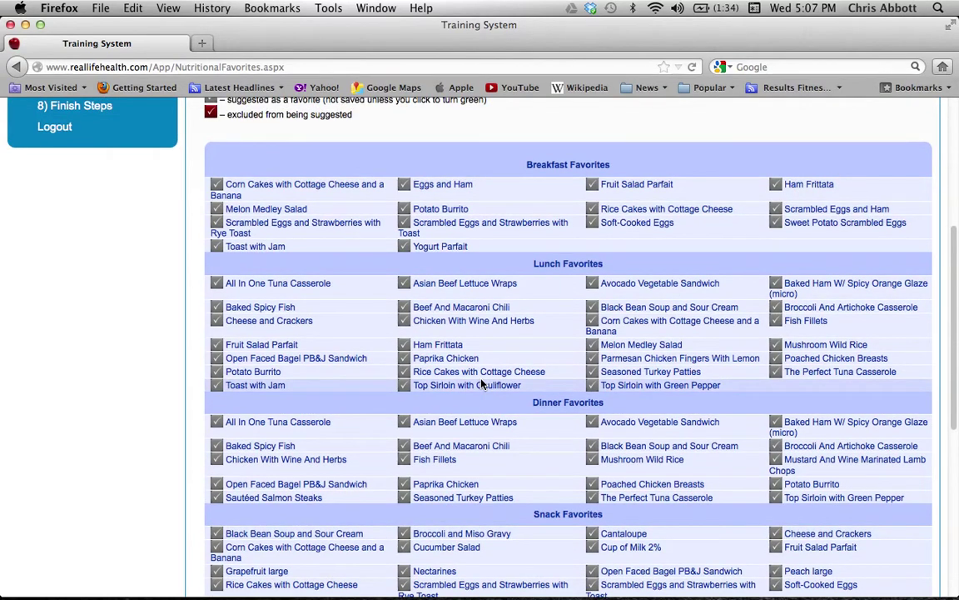
{"action": "scroll", "coordinate": [481, 385], "scroll_direction": "down", "scroll_amount": 5}
{"action": "scroll", "coordinate": [482, 385], "scroll_direction": "up", "scroll_amount": 2}
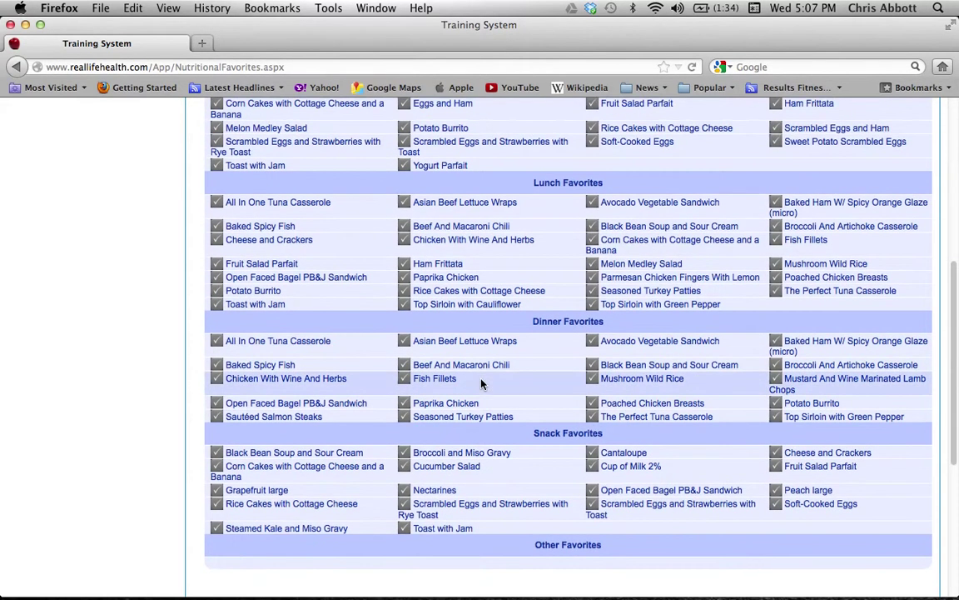
{"action": "scroll", "coordinate": [482, 383], "scroll_direction": "up", "scroll_amount": 1}
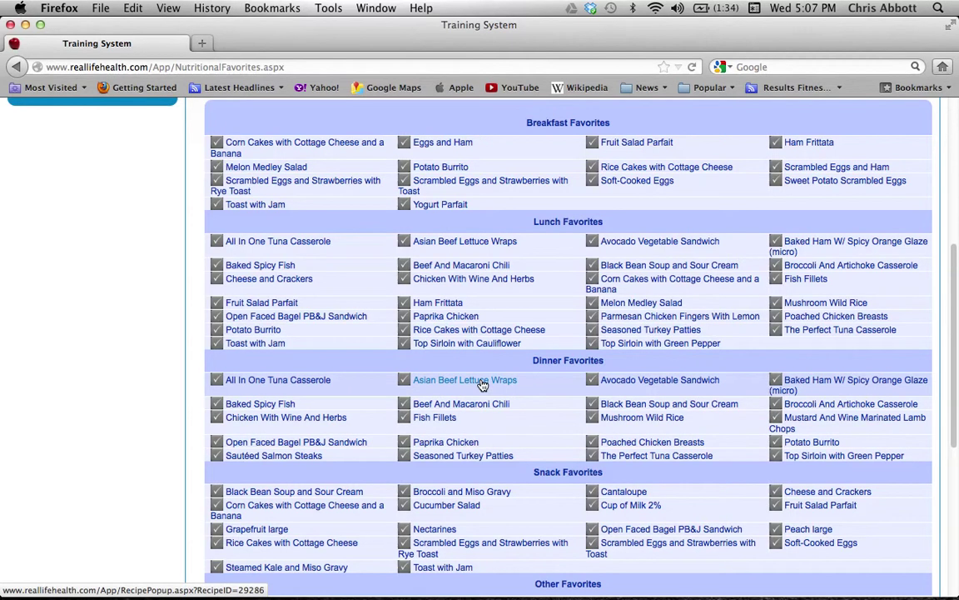
{"action": "scroll", "coordinate": [482, 385], "scroll_direction": "up", "scroll_amount": 2}
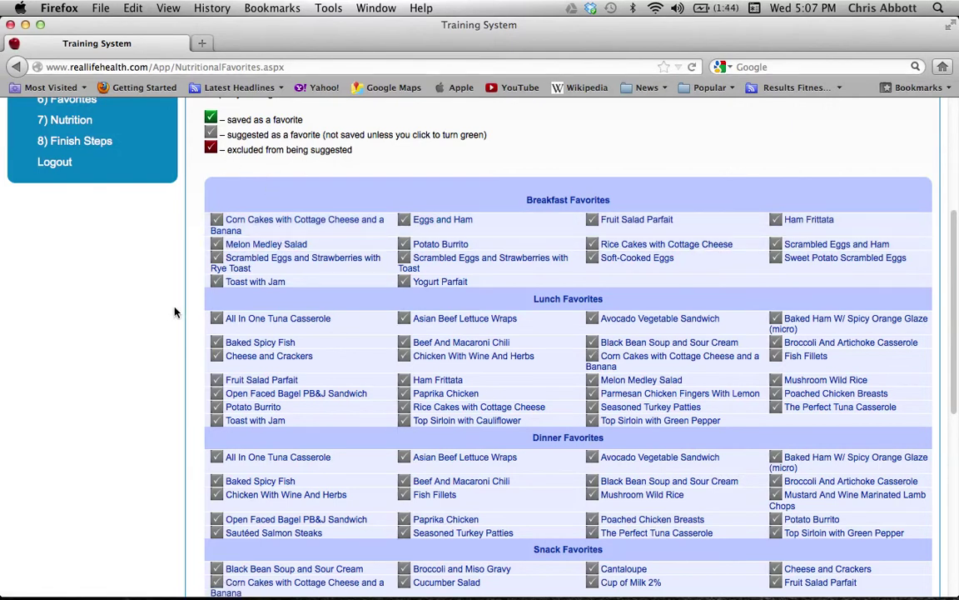
{"action": "scroll", "coordinate": [174, 312], "scroll_direction": "down", "scroll_amount": 5}
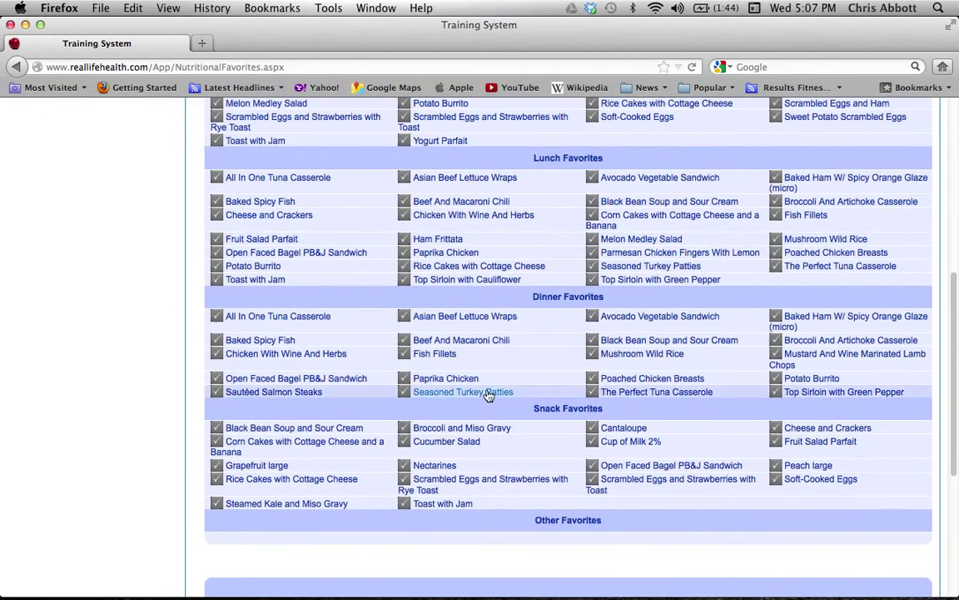
{"action": "scroll", "coordinate": [490, 396], "scroll_direction": "down", "scroll_amount": 10}
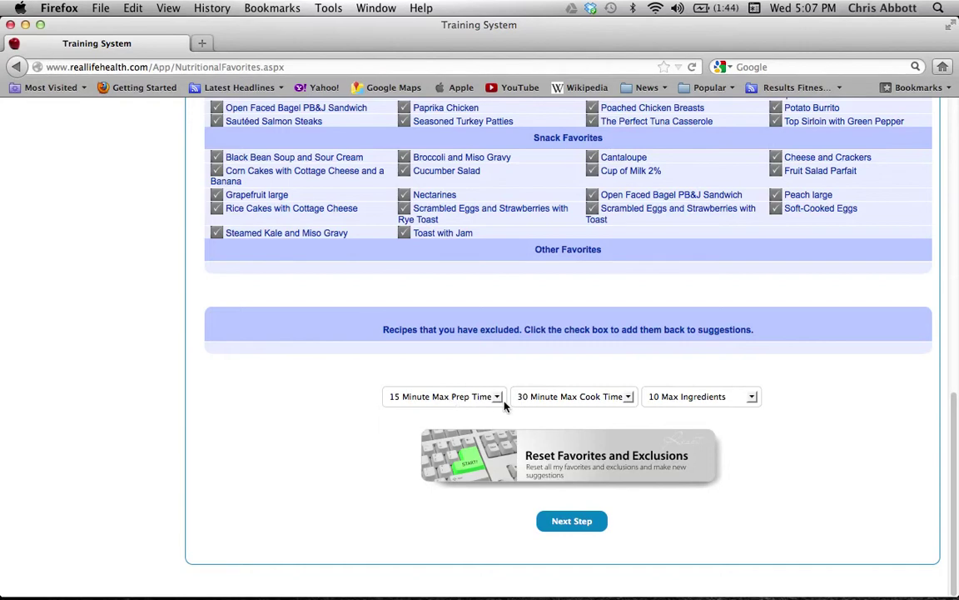
Step: Keep the 10-ingredient and 30-minute cook time limits and continue to the next step
{"action": "left_click", "coordinate": [752, 398]}
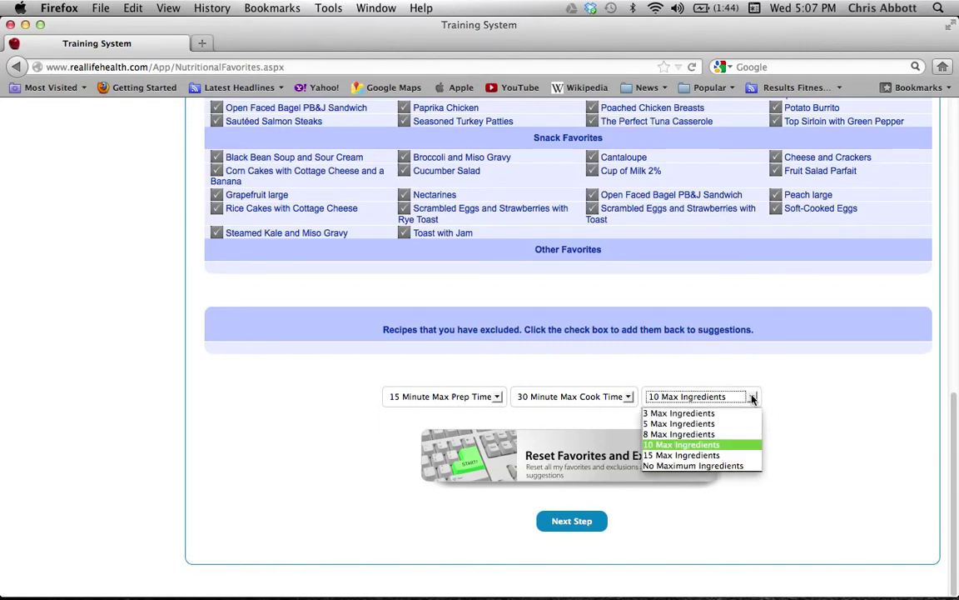
{"action": "left_click", "coordinate": [752, 398]}
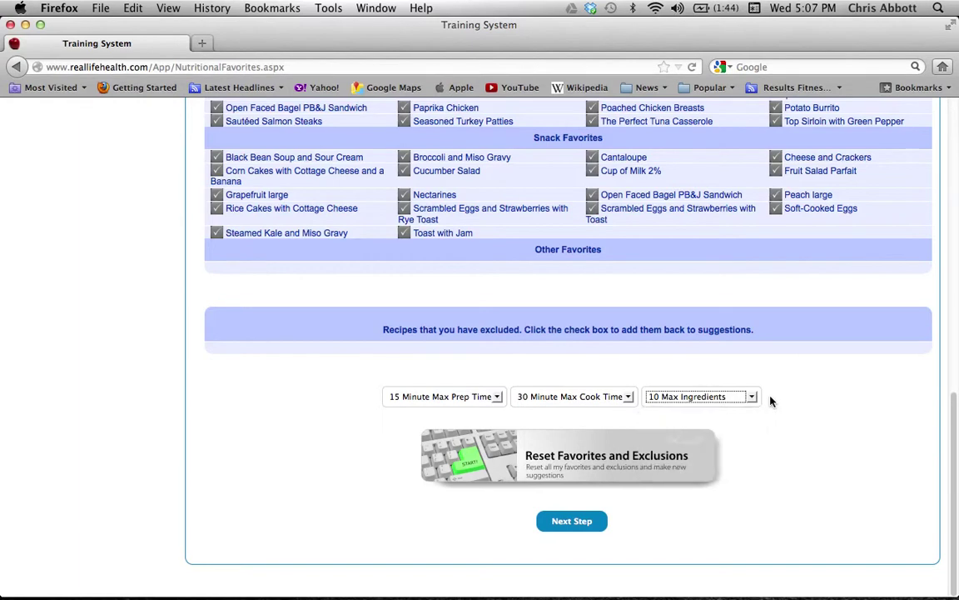
{"action": "left_click", "coordinate": [630, 398]}
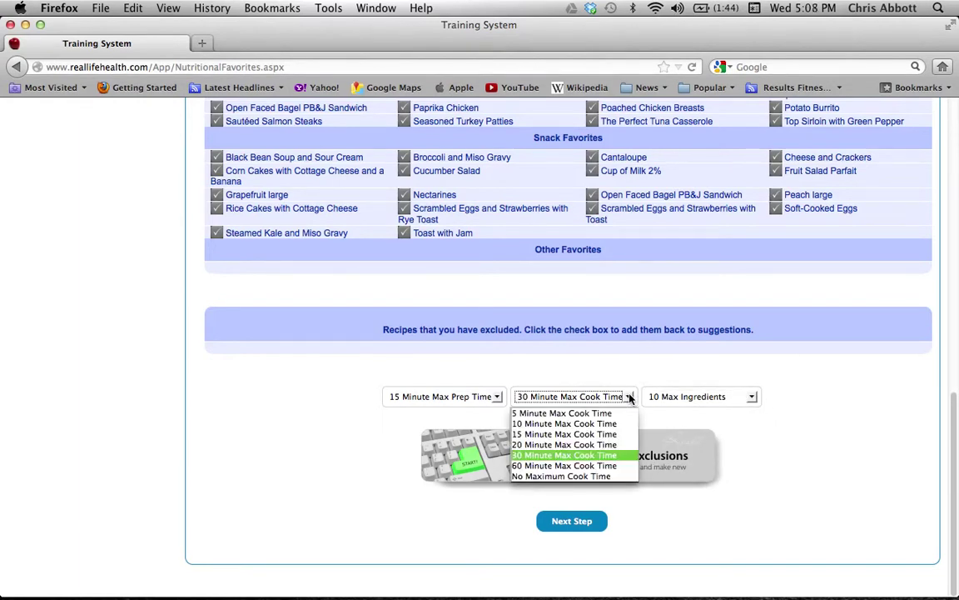
{"action": "left_click", "coordinate": [371, 457]}
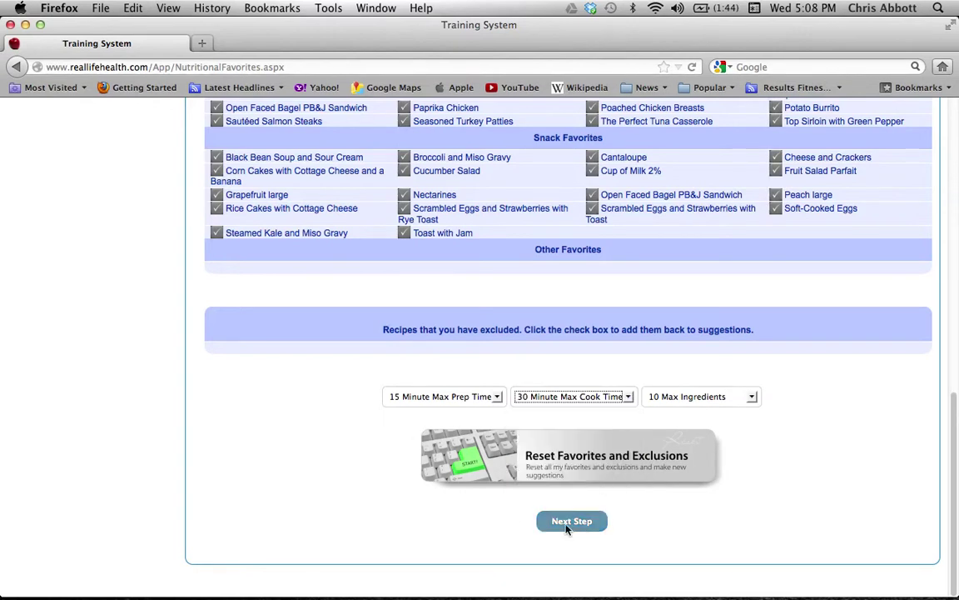
{"action": "scroll", "coordinate": [523, 334], "scroll_direction": "up", "scroll_amount": 5}
{"action": "scroll", "coordinate": [523, 333], "scroll_direction": "down", "scroll_amount": 4}
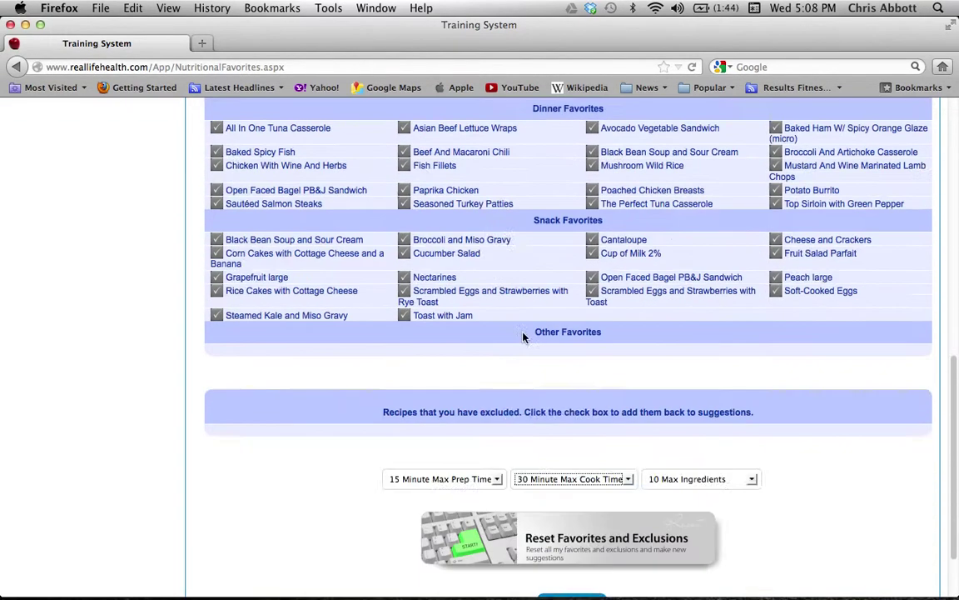
{"action": "scroll", "coordinate": [524, 350], "scroll_direction": "down", "scroll_amount": 1}
{"action": "left_click", "coordinate": [574, 522]}
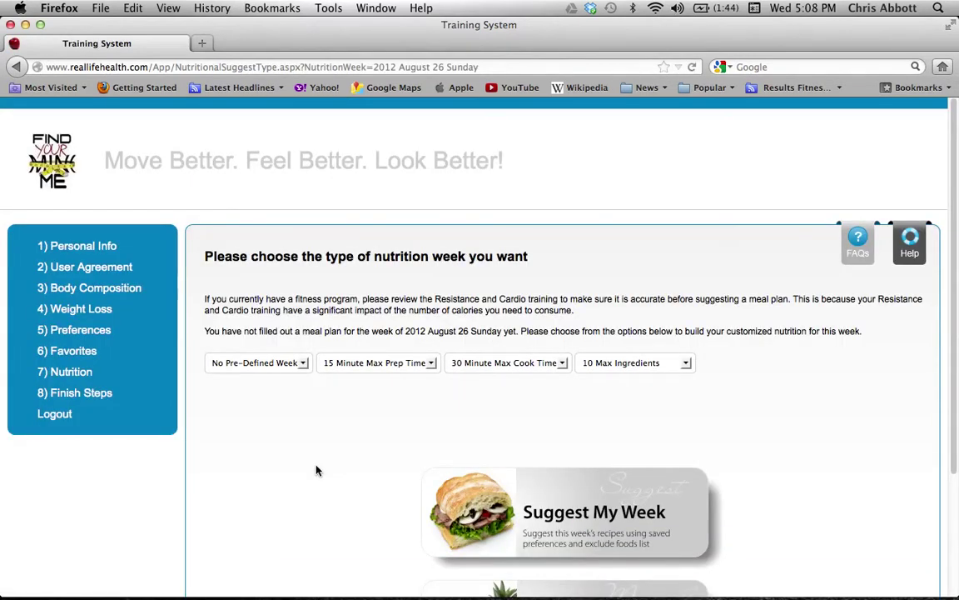
Step: Set the 2012 August 26 week to Mini-Me Week and have its recipes suggested
{"action": "scroll", "coordinate": [317, 470], "scroll_direction": "down", "scroll_amount": 4}
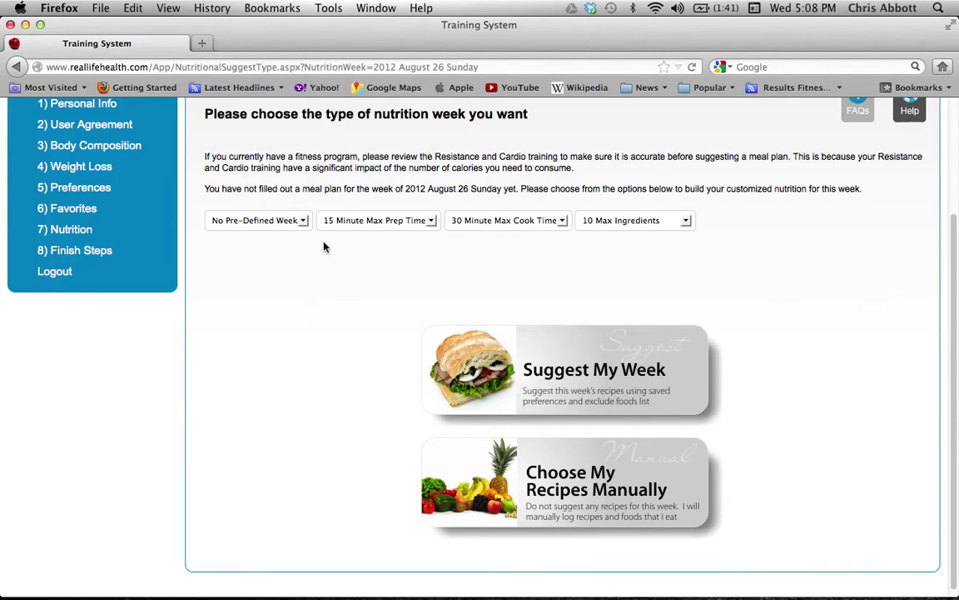
{"action": "left_click", "coordinate": [305, 223]}
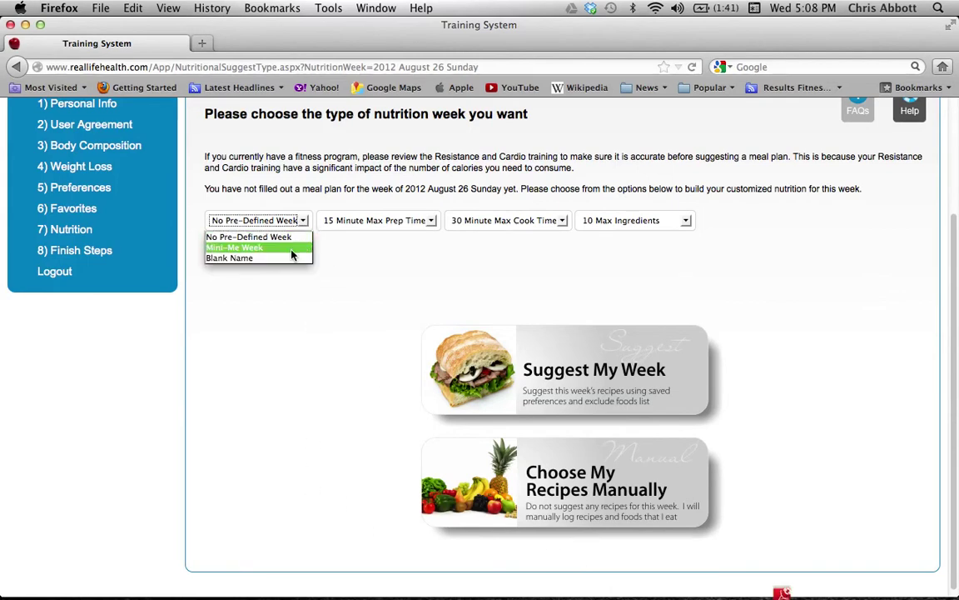
{"action": "left_click", "coordinate": [292, 250]}
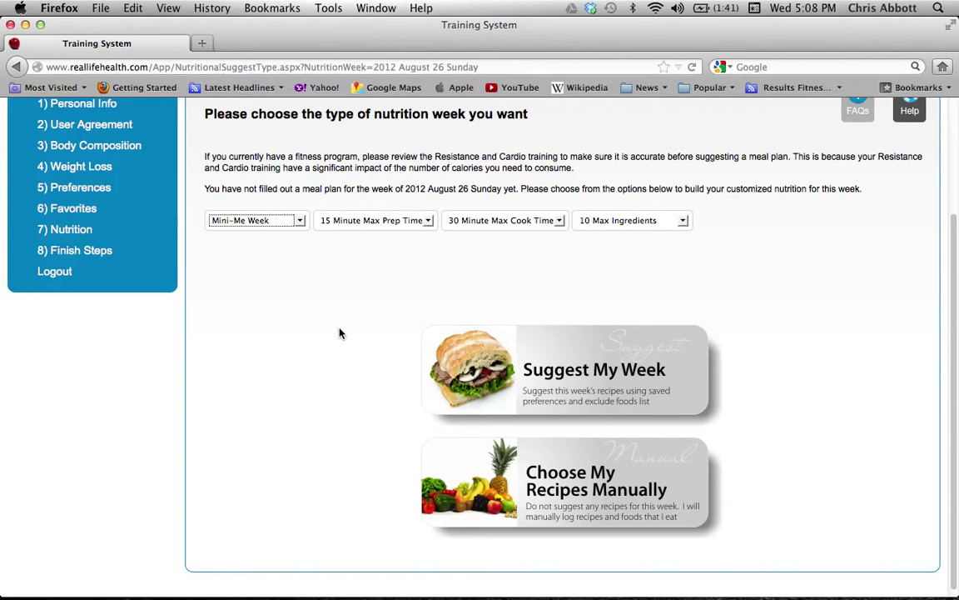
{"action": "left_click", "coordinate": [587, 371]}
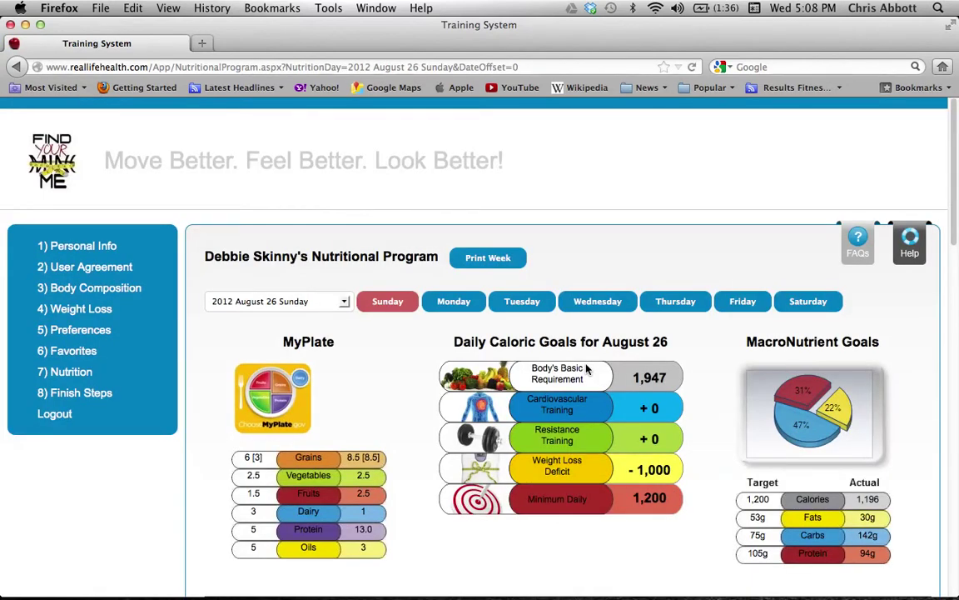
Step: Scroll through Sunday's suggested plan back to the Oatmeal with Milk and Strawberries breakfast
{"action": "scroll", "coordinate": [389, 379], "scroll_direction": "down", "scroll_amount": 2}
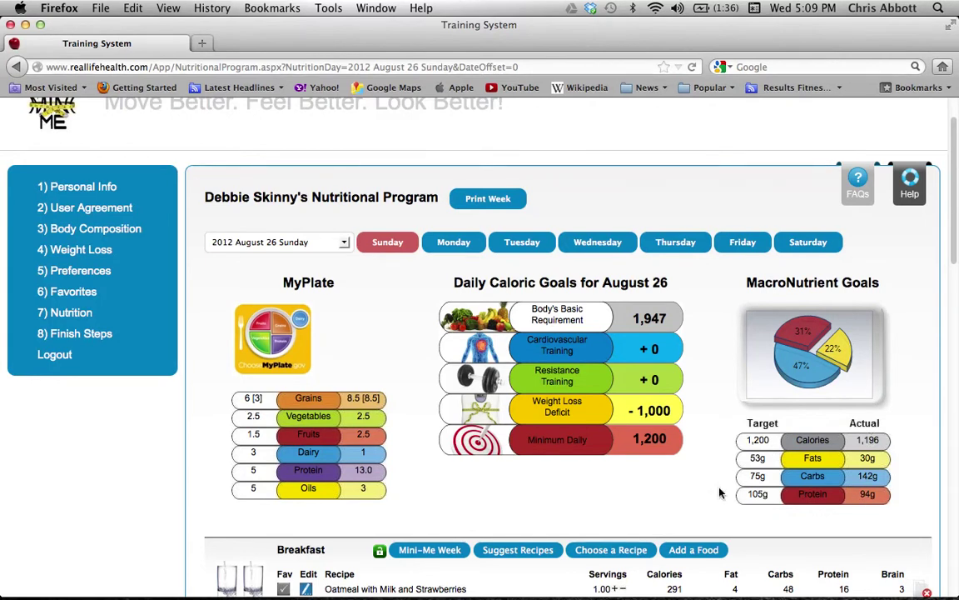
{"action": "scroll", "coordinate": [692, 510], "scroll_direction": "down", "scroll_amount": 2}
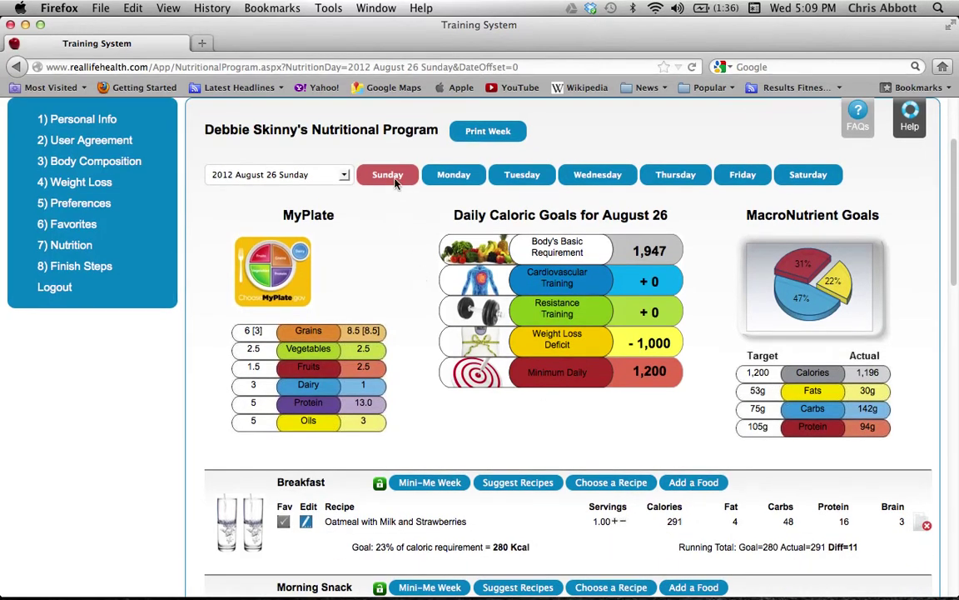
{"action": "scroll", "coordinate": [457, 435], "scroll_direction": "down", "scroll_amount": 3}
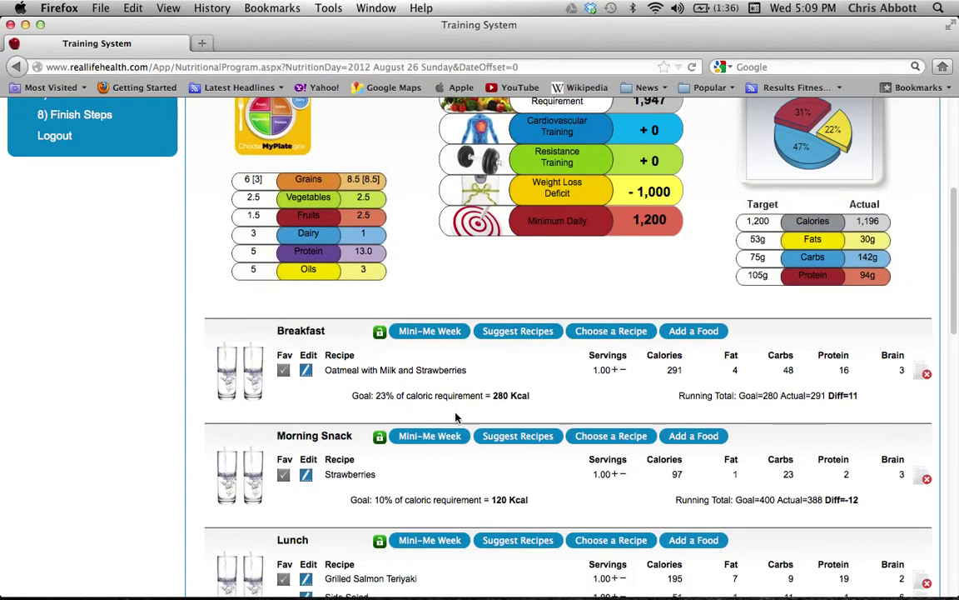
{"action": "scroll", "coordinate": [447, 482], "scroll_direction": "down", "scroll_amount": 6}
{"action": "scroll", "coordinate": [447, 482], "scroll_direction": "down", "scroll_amount": 10}
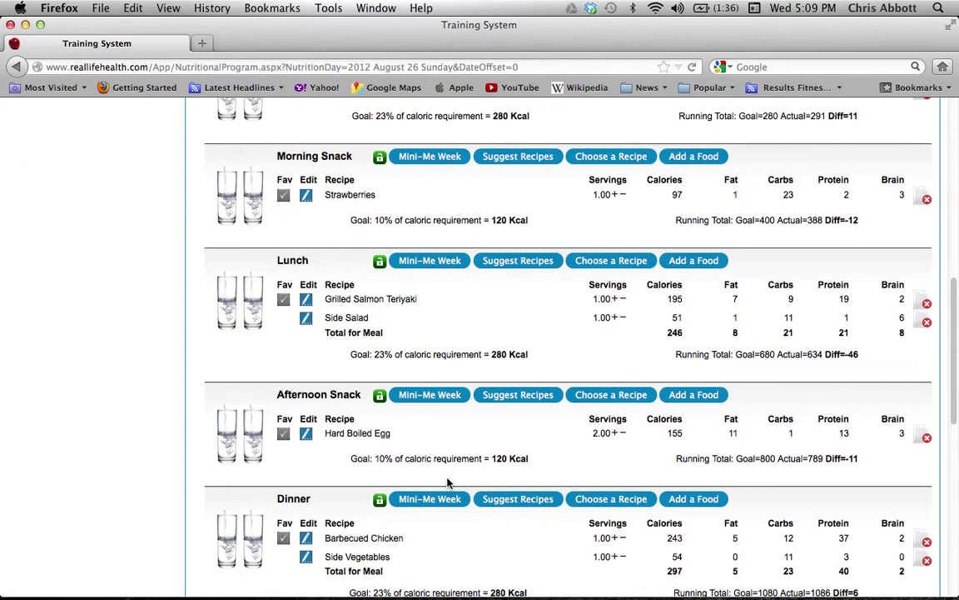
{"action": "scroll", "coordinate": [448, 481], "scroll_direction": "up", "scroll_amount": 10}
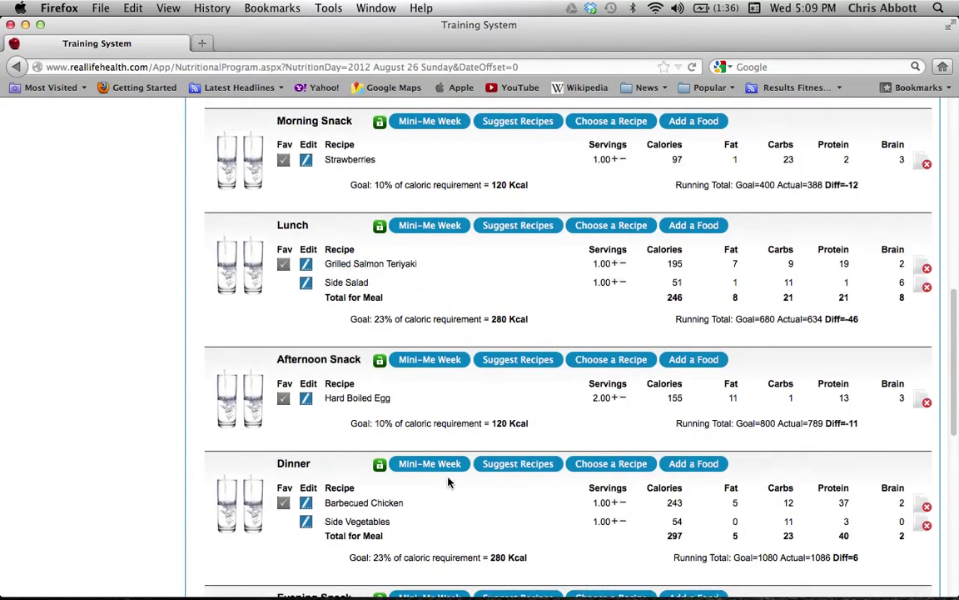
{"action": "scroll", "coordinate": [448, 481], "scroll_direction": "up", "scroll_amount": 4}
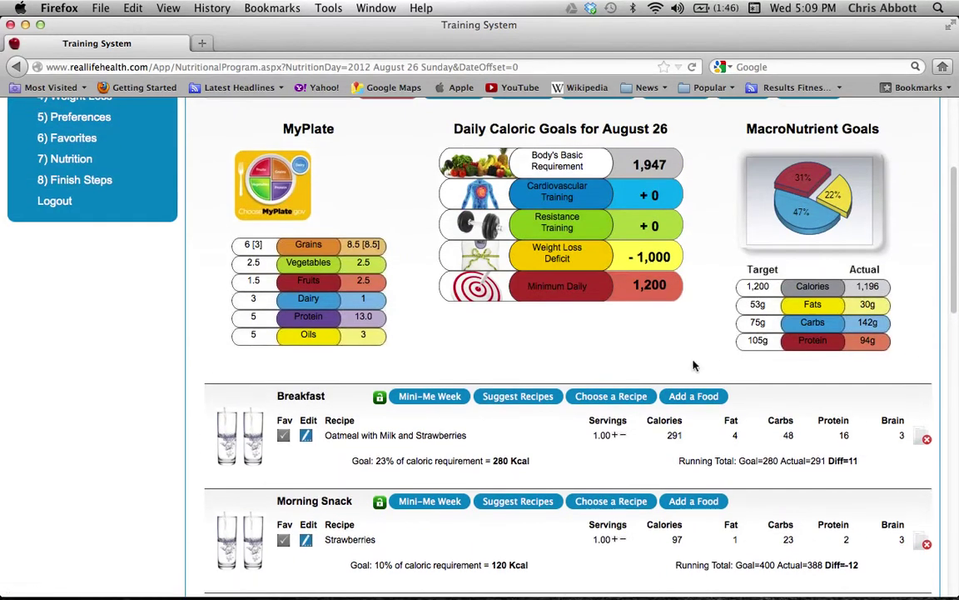
{"action": "scroll", "coordinate": [657, 332], "scroll_direction": "up", "scroll_amount": 1}
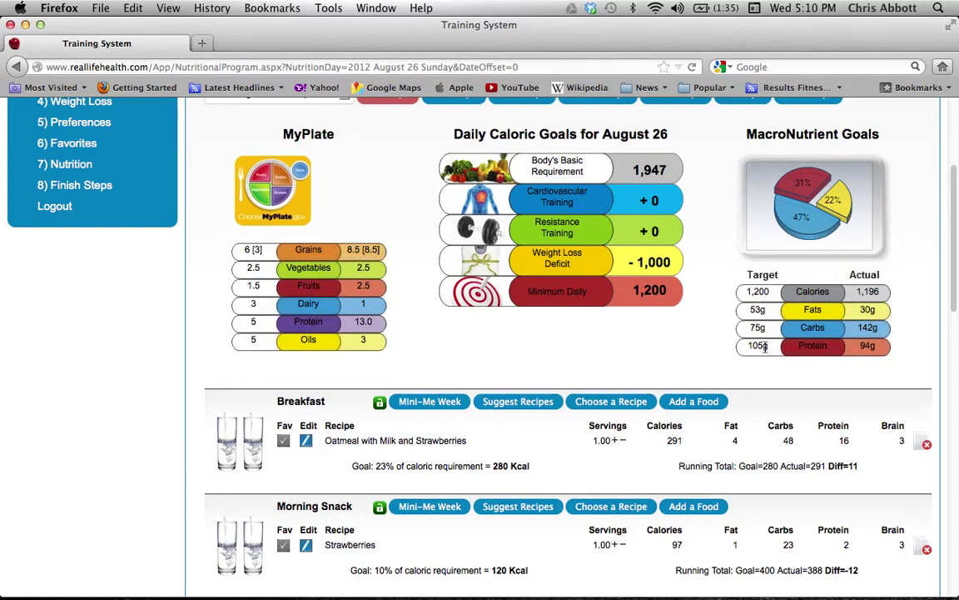
{"action": "scroll", "coordinate": [613, 372], "scroll_direction": "down", "scroll_amount": 2}
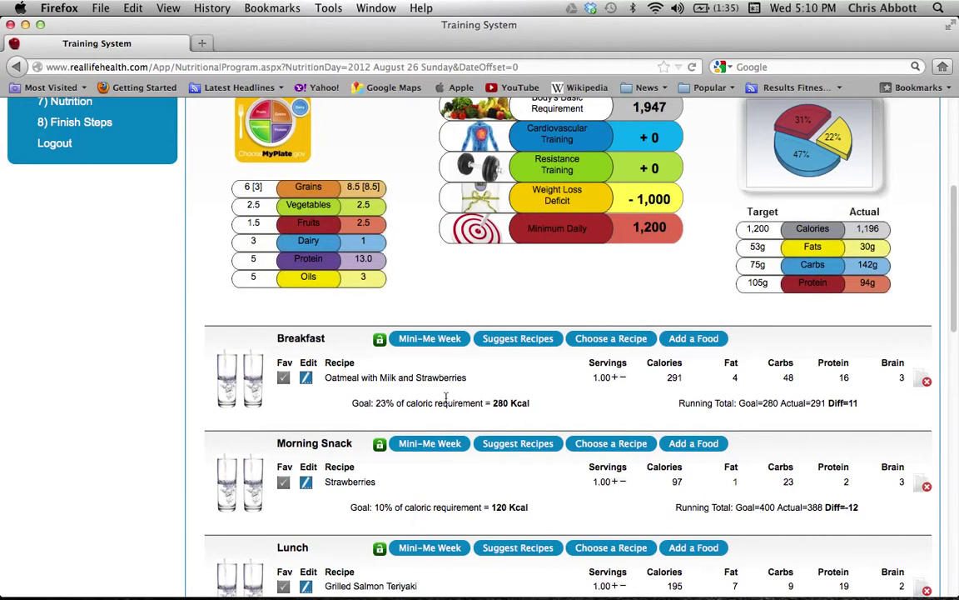
{"action": "scroll", "coordinate": [415, 518], "scroll_direction": "down", "scroll_amount": 8}
{"action": "scroll", "coordinate": [416, 518], "scroll_direction": "up", "scroll_amount": 8}
{"action": "scroll", "coordinate": [414, 515], "scroll_direction": "down", "scroll_amount": 5}
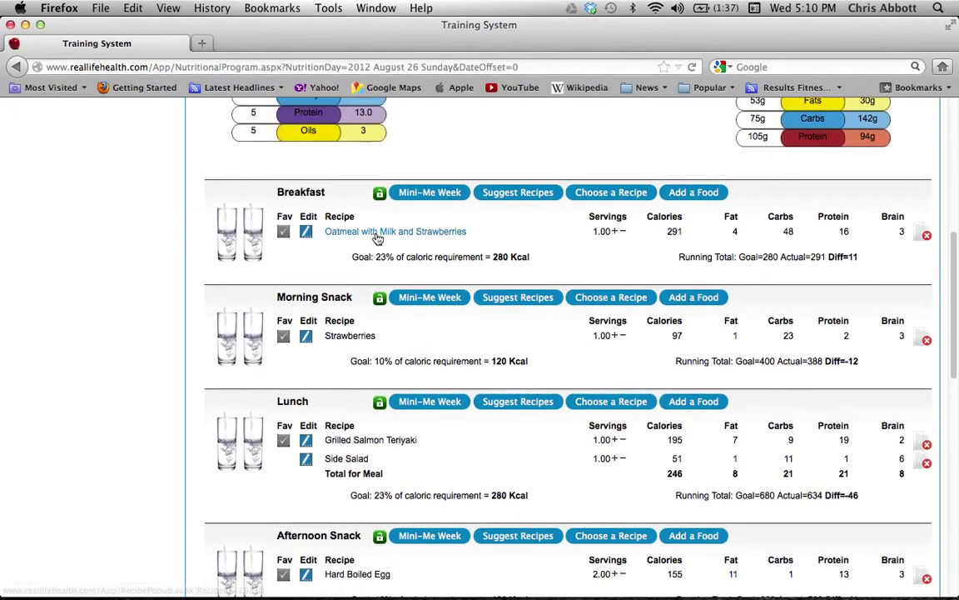
{"action": "scroll", "coordinate": [511, 239], "scroll_direction": "up", "scroll_amount": 1}
{"action": "scroll", "coordinate": [509, 239], "scroll_direction": "up", "scroll_amount": 2}
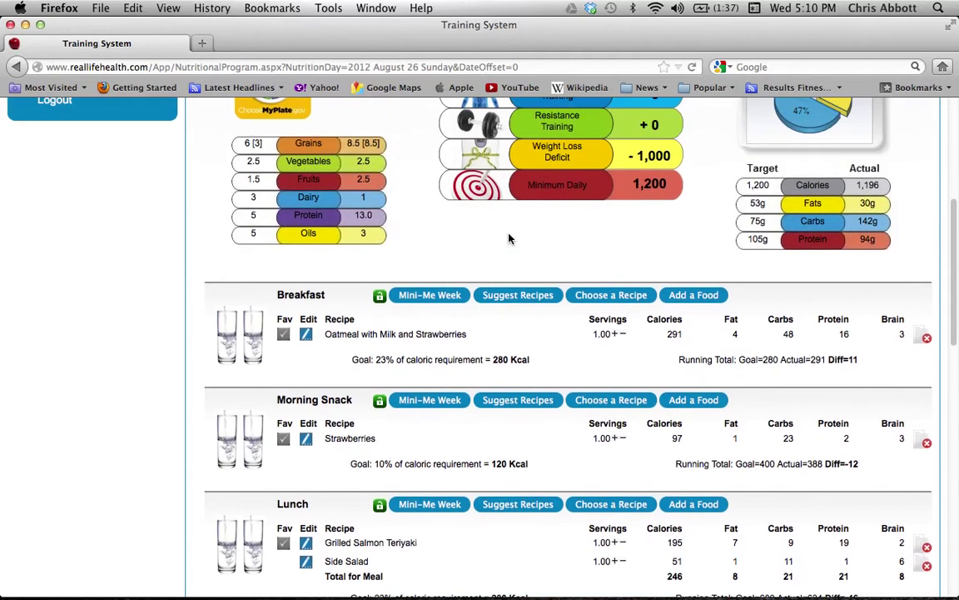
Step: Replace Sunday's breakfast with Scrambled Eggs and Blueberries (219 calories)
{"action": "left_click", "coordinate": [438, 298]}
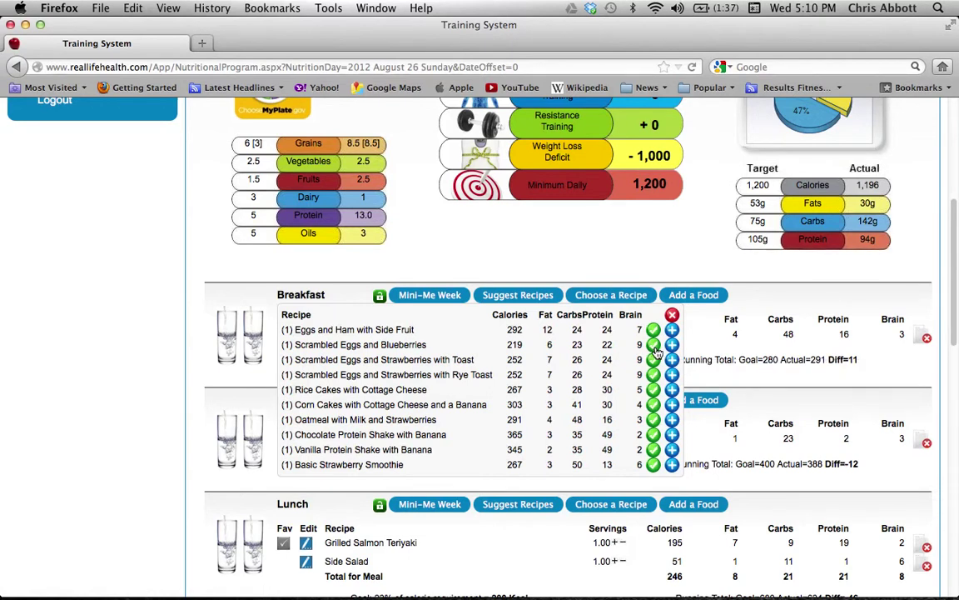
{"action": "left_click", "coordinate": [655, 348]}
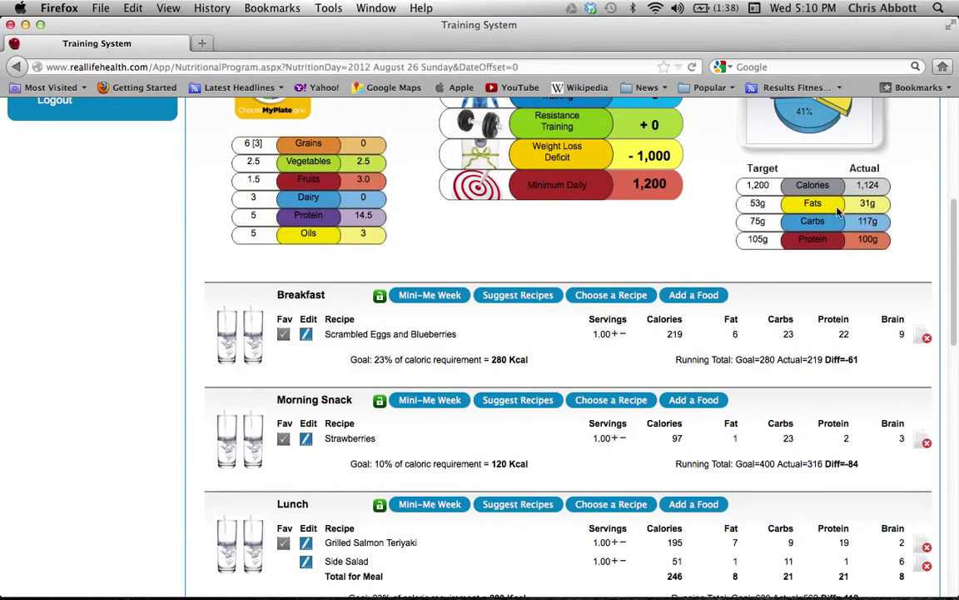
{"action": "scroll", "coordinate": [439, 453], "scroll_direction": "down", "scroll_amount": 5}
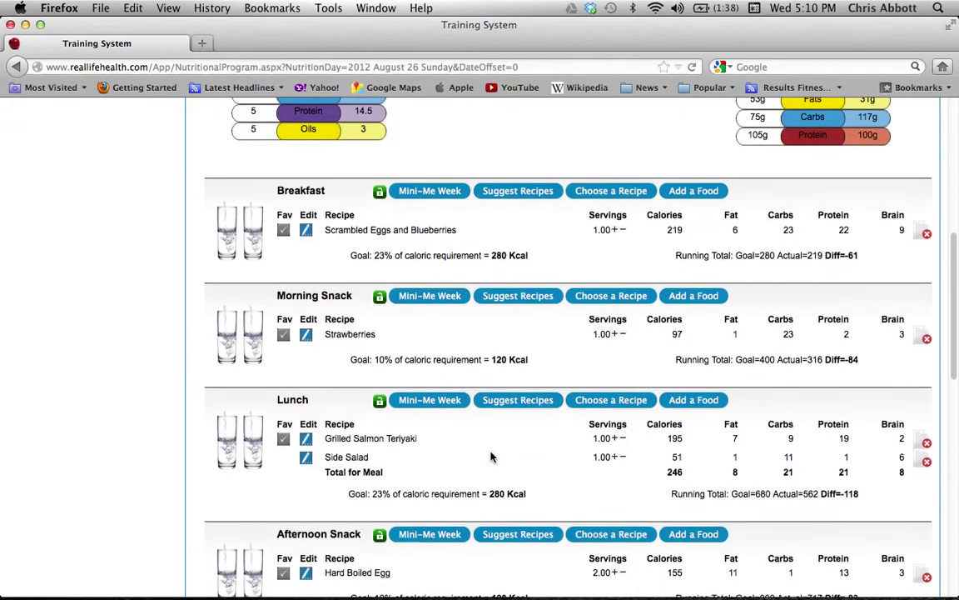
{"action": "scroll", "coordinate": [398, 475], "scroll_direction": "down", "scroll_amount": 6}
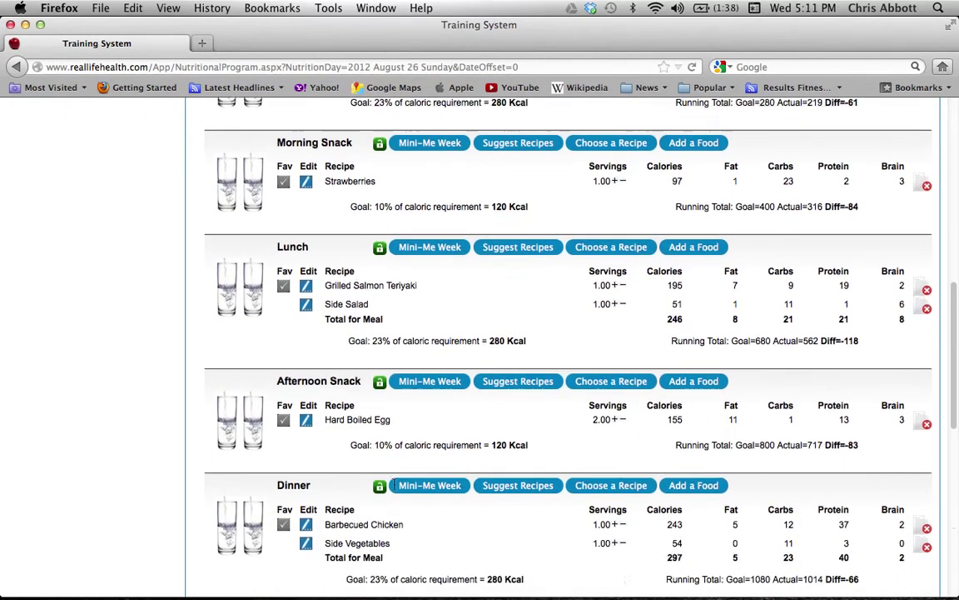
{"action": "scroll", "coordinate": [396, 490], "scroll_direction": "up", "scroll_amount": 4}
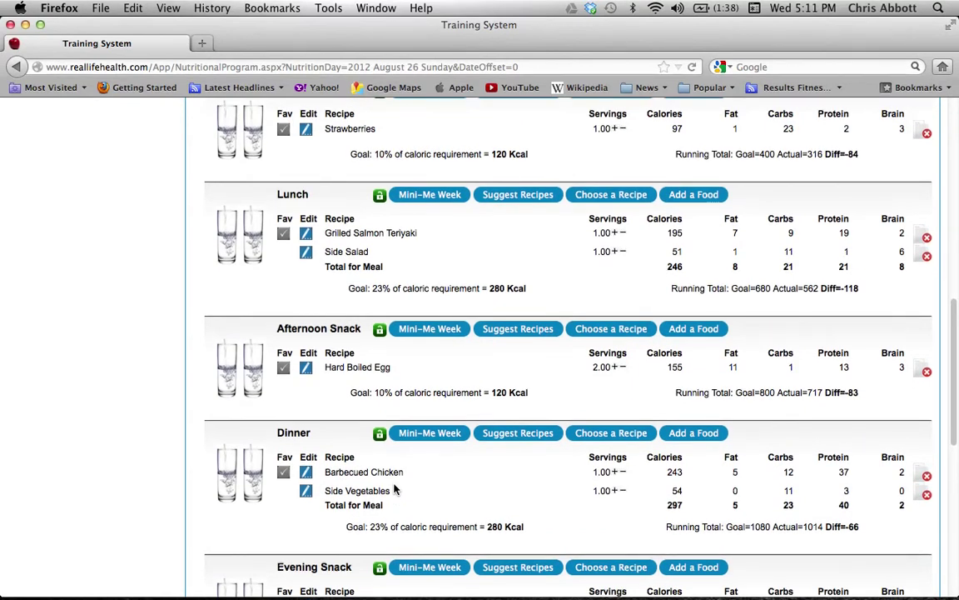
{"action": "scroll", "coordinate": [395, 490], "scroll_direction": "up", "scroll_amount": 2}
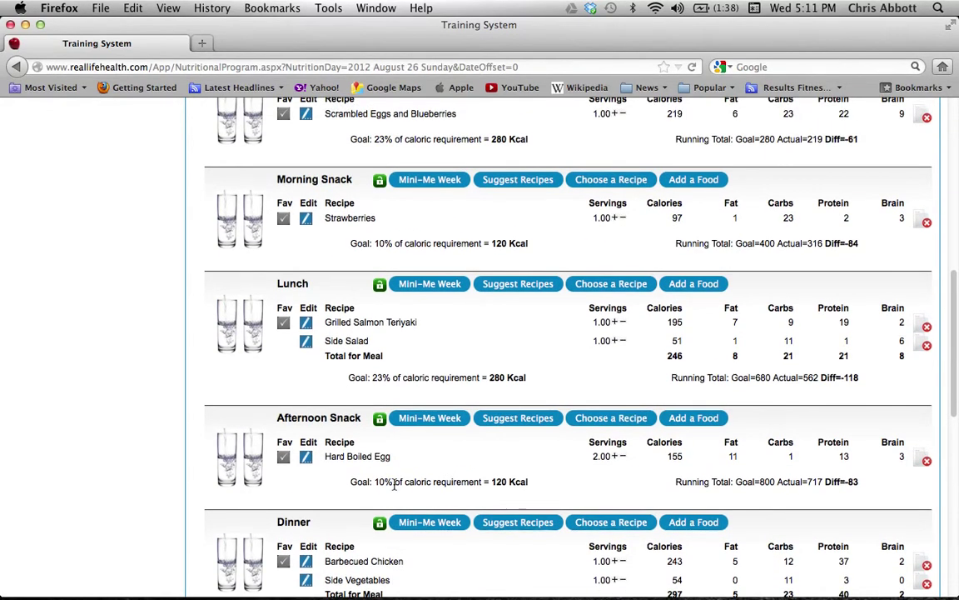
{"action": "scroll", "coordinate": [394, 485], "scroll_direction": "up", "scroll_amount": 5}
{"action": "scroll", "coordinate": [393, 483], "scroll_direction": "down", "scroll_amount": 8}
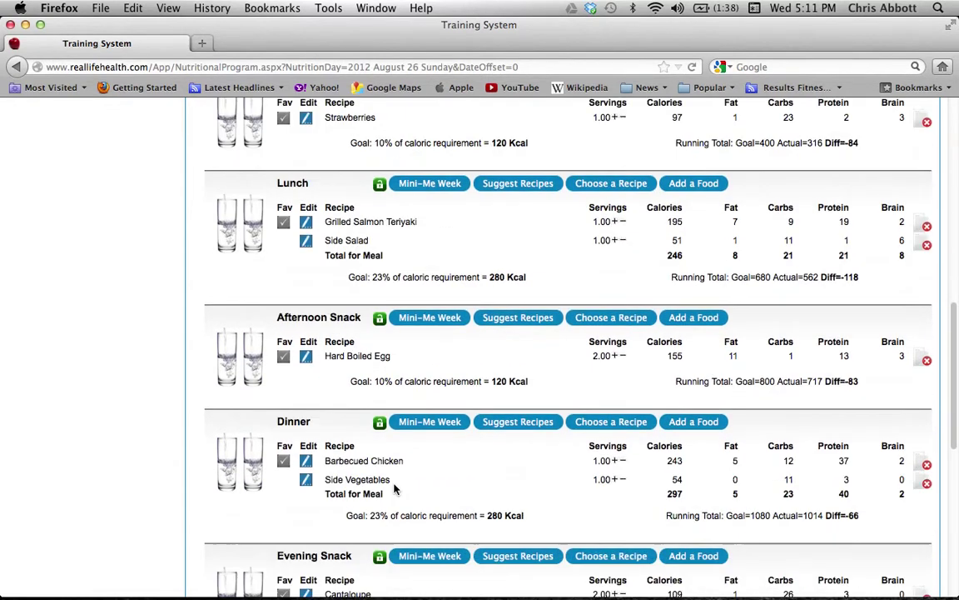
{"action": "scroll", "coordinate": [395, 490], "scroll_direction": "up", "scroll_amount": 15}
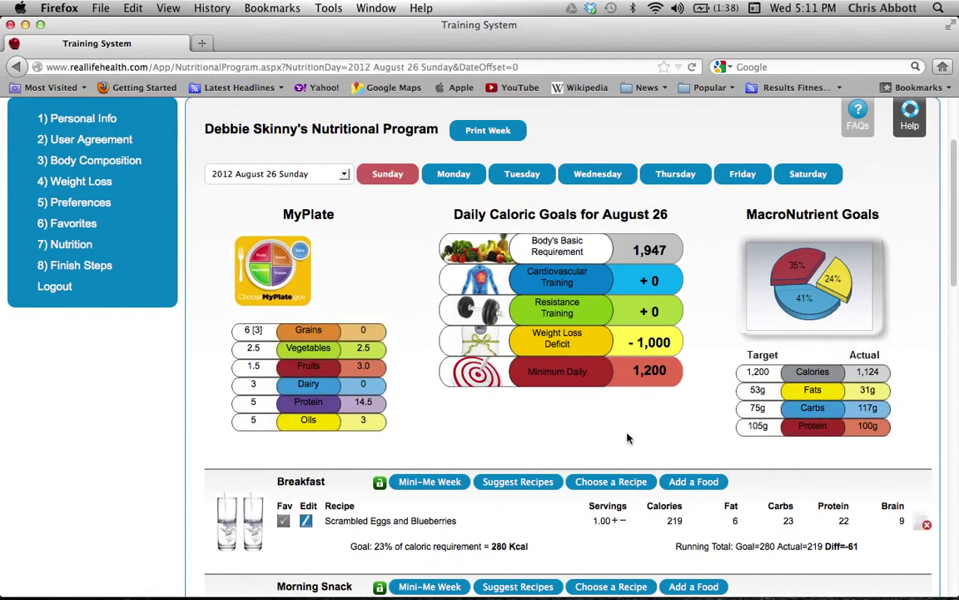
{"action": "scroll", "coordinate": [627, 433], "scroll_direction": "down", "scroll_amount": 5}
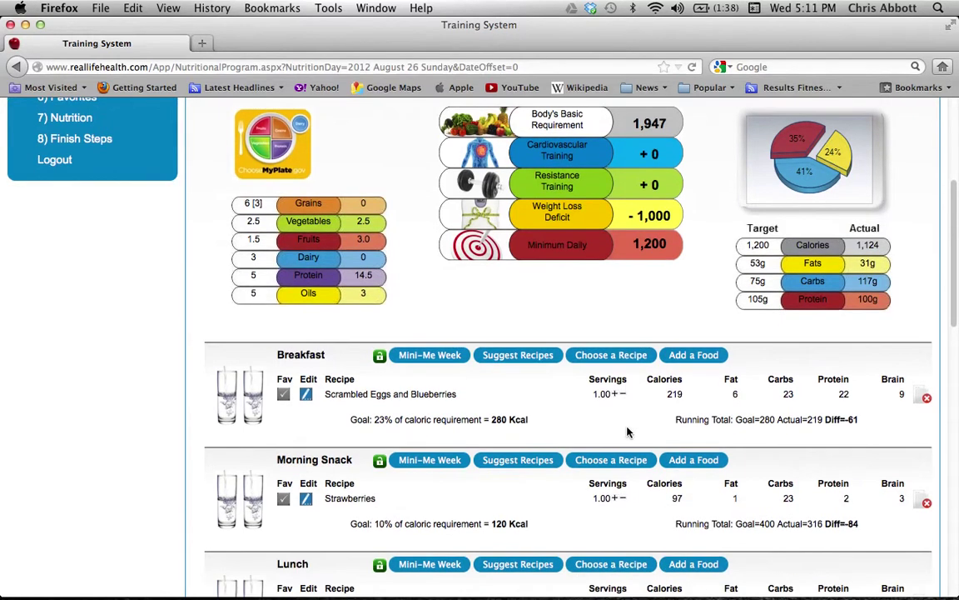
{"action": "scroll", "coordinate": [628, 430], "scroll_direction": "up", "scroll_amount": 6}
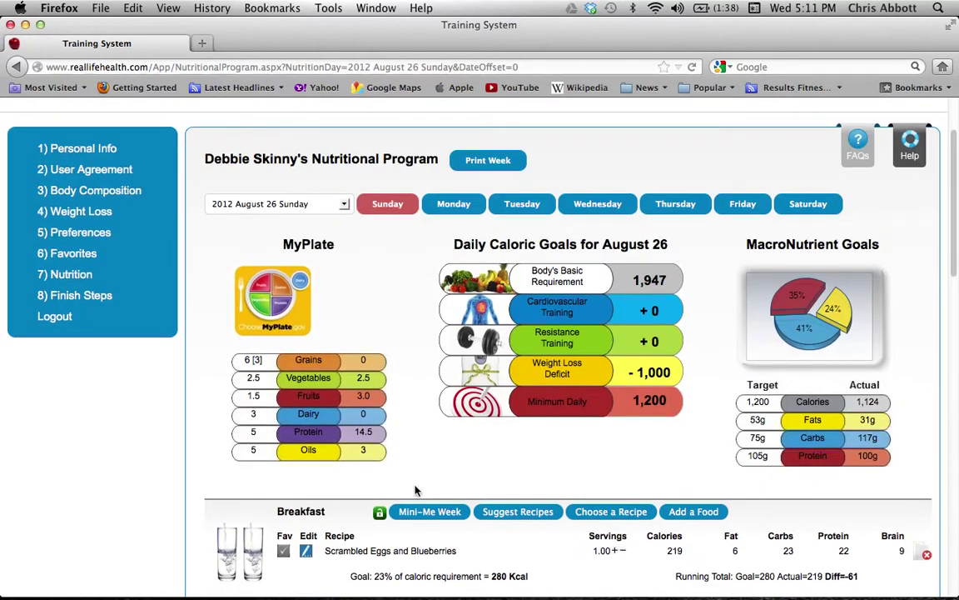
{"action": "scroll", "coordinate": [414, 375], "scroll_direction": "down", "scroll_amount": 15}
{"action": "scroll", "coordinate": [418, 483], "scroll_direction": "down", "scroll_amount": 3}
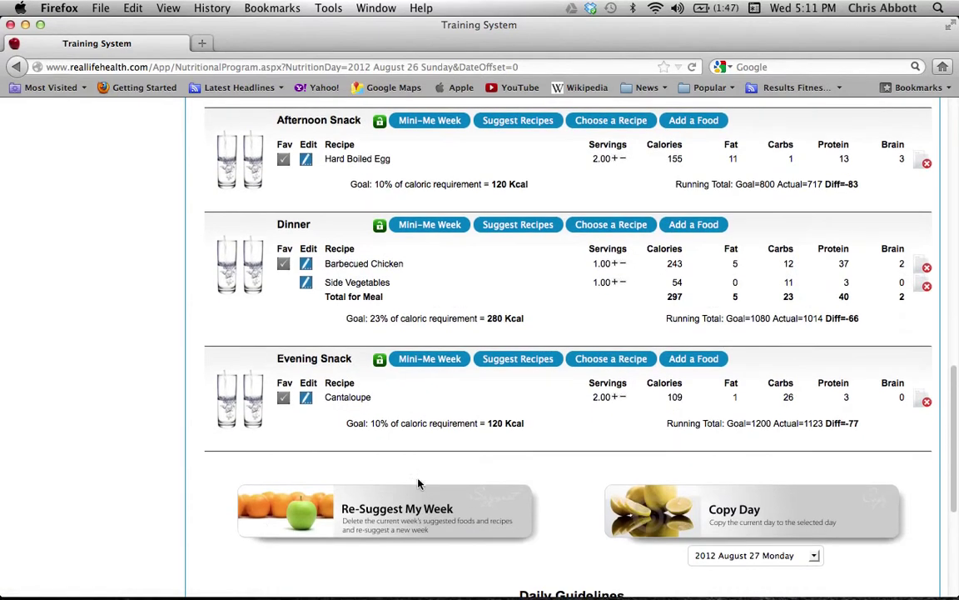
Step: Copy Sunday's meals onto Monday, August 27, confirming the overwrite
{"action": "left_click", "coordinate": [770, 510]}
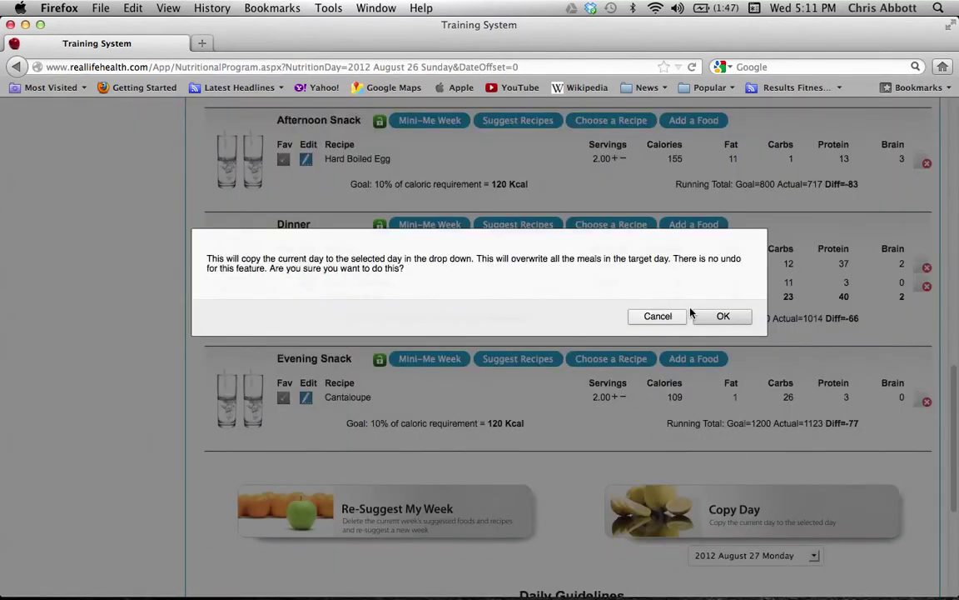
{"action": "left_click", "coordinate": [716, 318]}
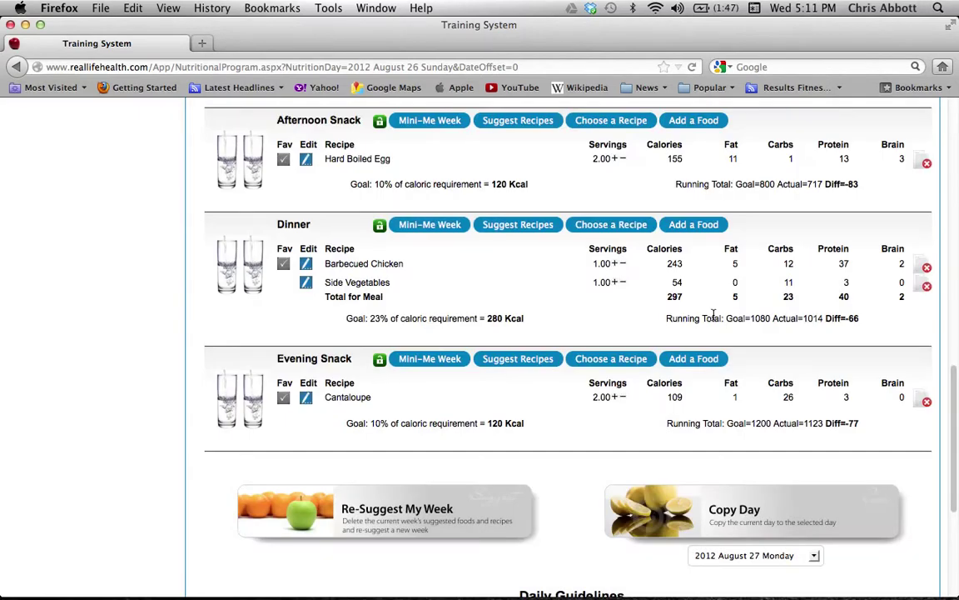
{"action": "scroll", "coordinate": [713, 315], "scroll_direction": "up", "scroll_amount": 10}
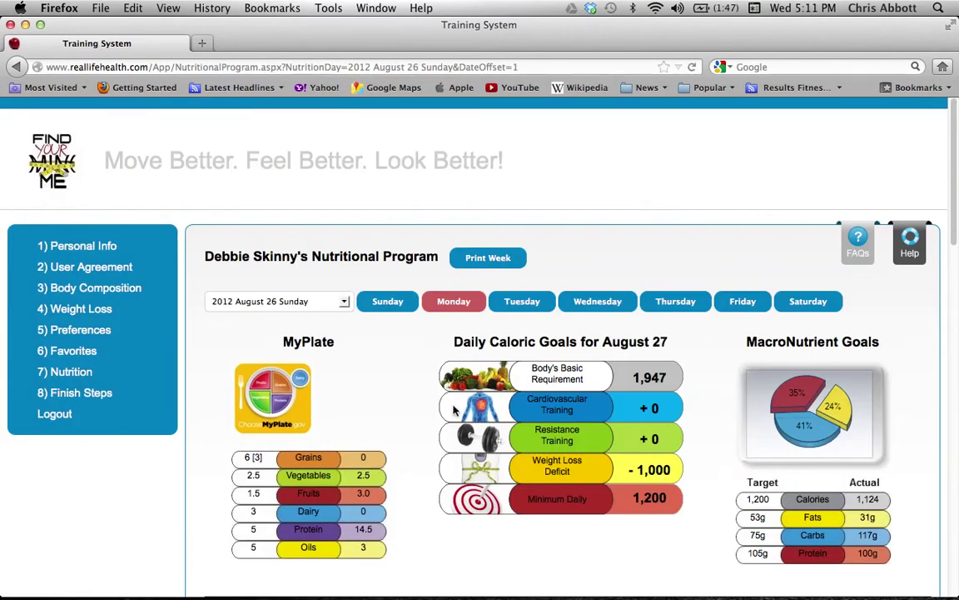
{"action": "scroll", "coordinate": [454, 398], "scroll_direction": "down", "scroll_amount": 8}
{"action": "scroll", "coordinate": [454, 396], "scroll_direction": "down", "scroll_amount": 3}
{"action": "scroll", "coordinate": [456, 393], "scroll_direction": "up", "scroll_amount": 8}
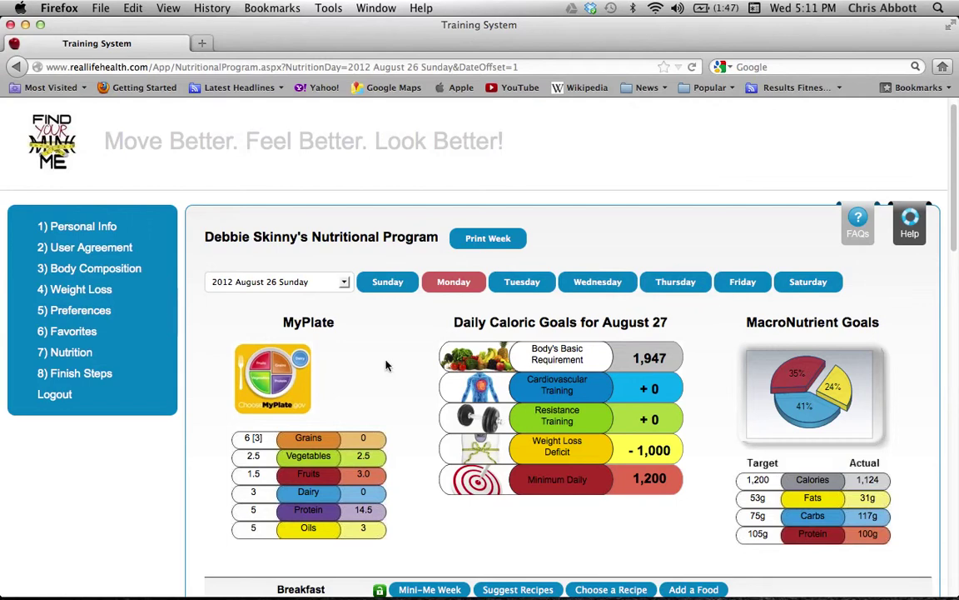
{"action": "scroll", "coordinate": [411, 421], "scroll_direction": "down", "scroll_amount": 4}
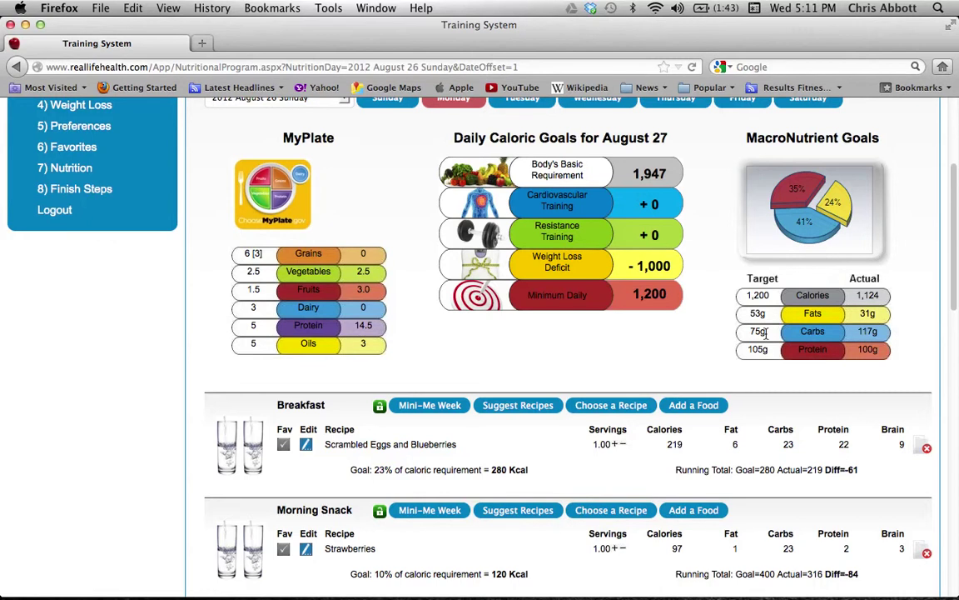
{"action": "scroll", "coordinate": [658, 367], "scroll_direction": "down", "scroll_amount": 10}
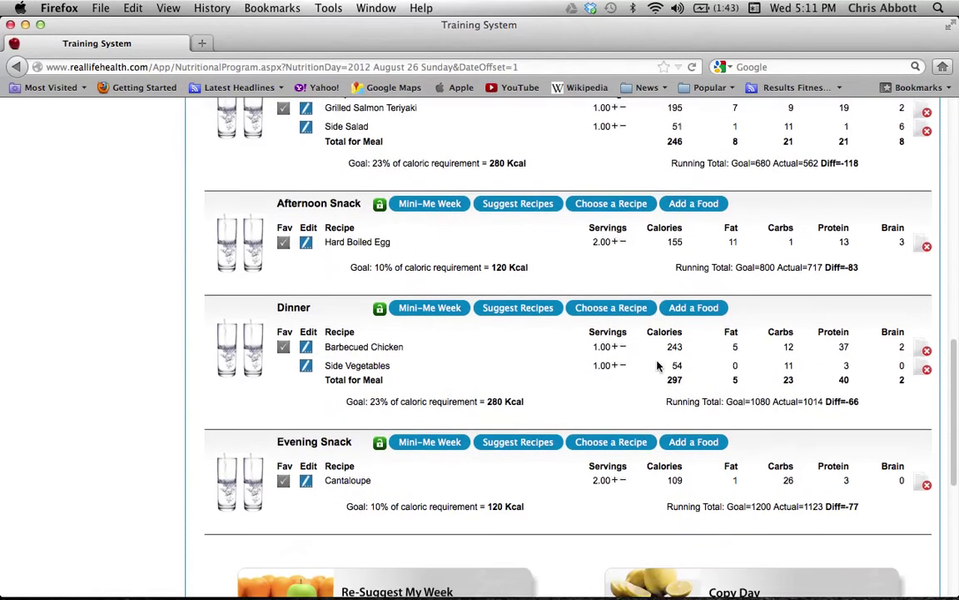
{"action": "scroll", "coordinate": [658, 366], "scroll_direction": "down", "scroll_amount": 1}
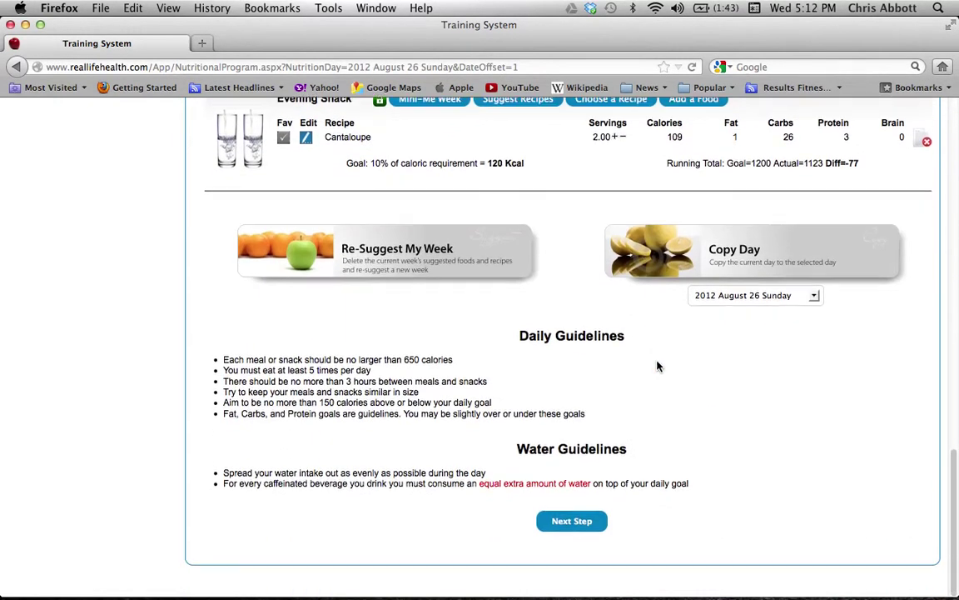
Step: Complete the remaining setup steps and go to the Member Home Page
{"action": "left_click", "coordinate": [588, 522]}
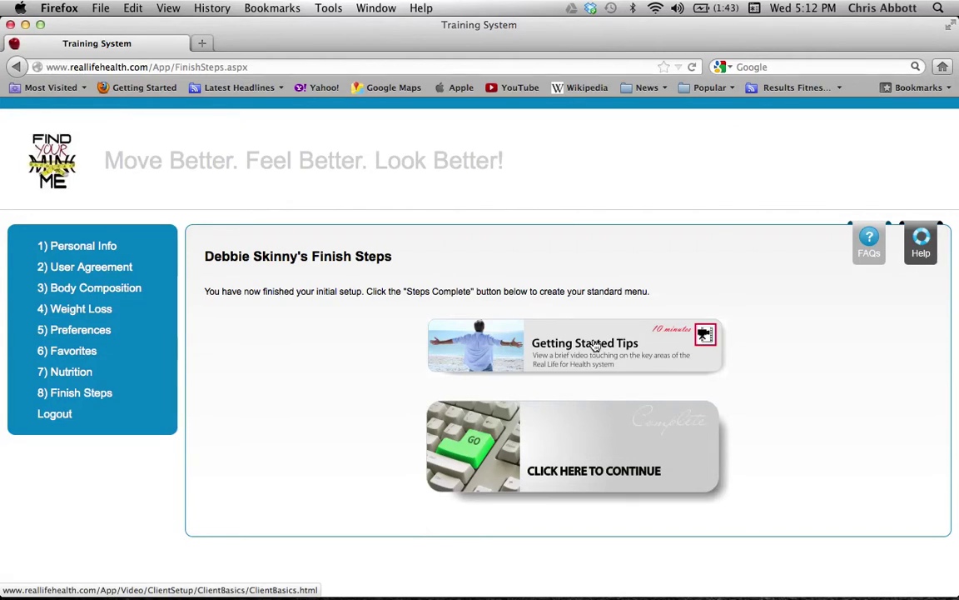
{"action": "left_click", "coordinate": [578, 441]}
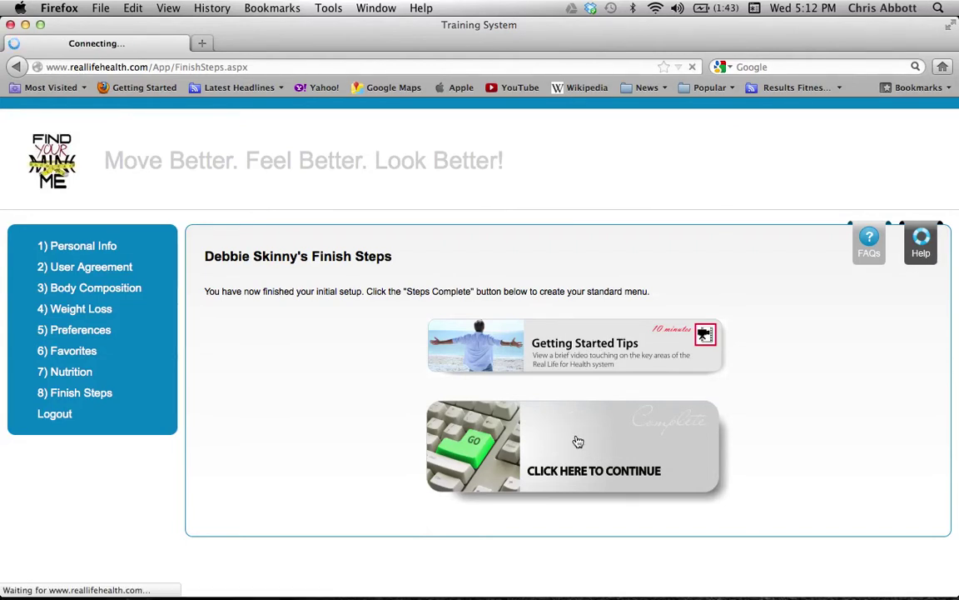
{"action": "scroll", "coordinate": [244, 450], "scroll_direction": "down", "scroll_amount": 5}
{"action": "scroll", "coordinate": [244, 450], "scroll_direction": "up", "scroll_amount": 5}
{"action": "left_click", "coordinate": [88, 360]}
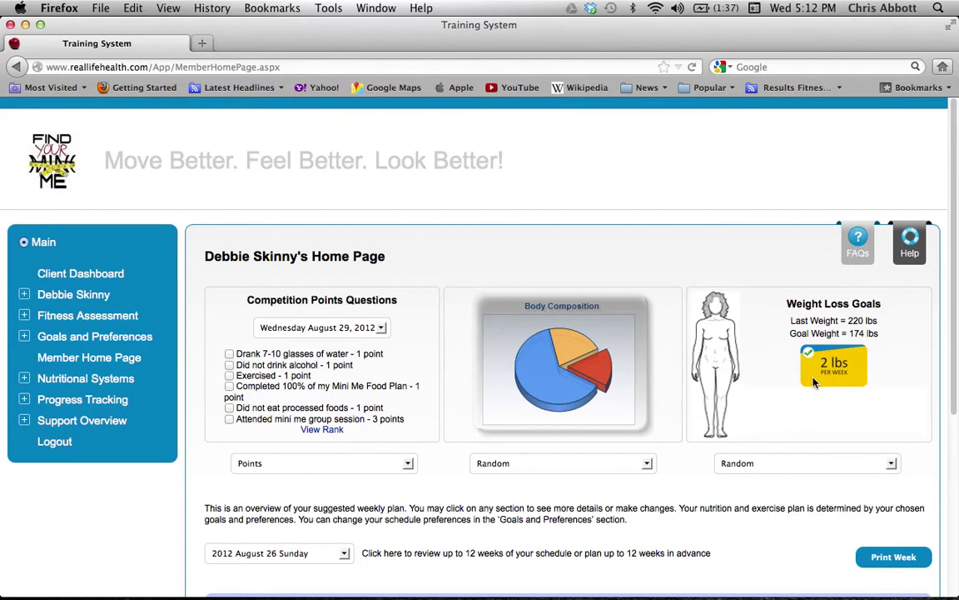
Step: Open Thursday, August 30's plan via its Barbecued Chicken lunch (243 calories)
{"action": "scroll", "coordinate": [691, 417], "scroll_direction": "down", "scroll_amount": 6}
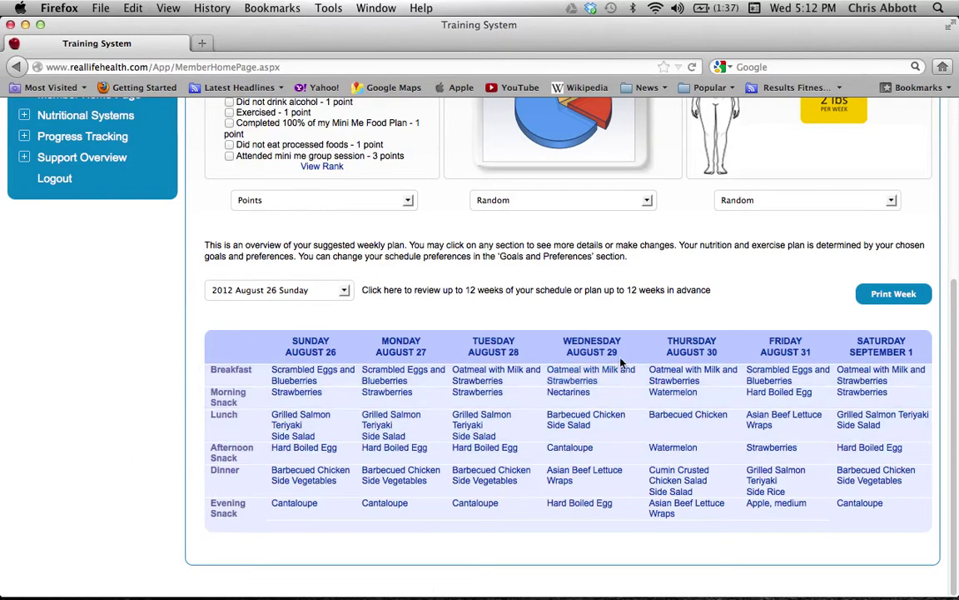
{"action": "left_click", "coordinate": [671, 422]}
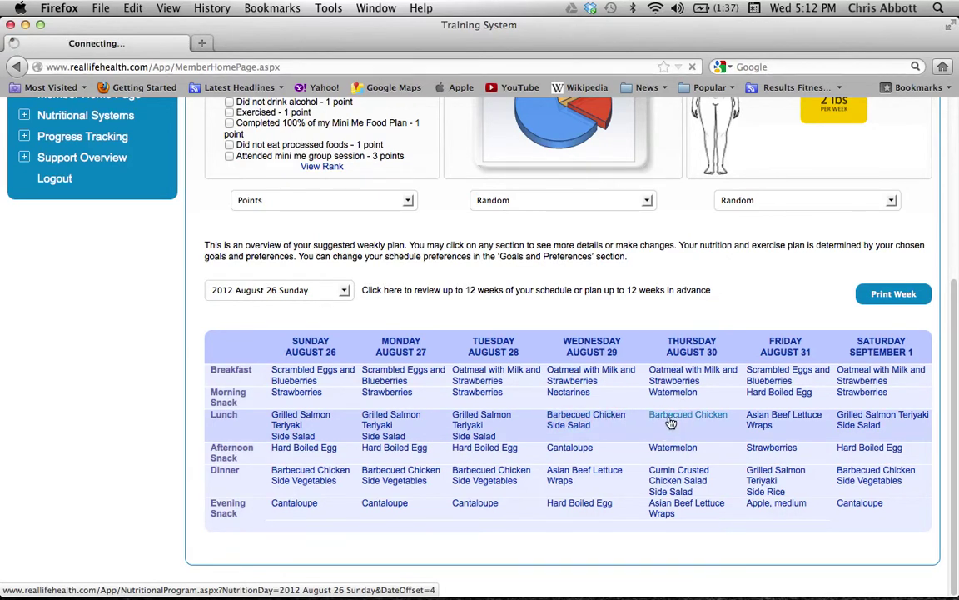
{"action": "scroll", "coordinate": [671, 421], "scroll_direction": "down", "scroll_amount": 8}
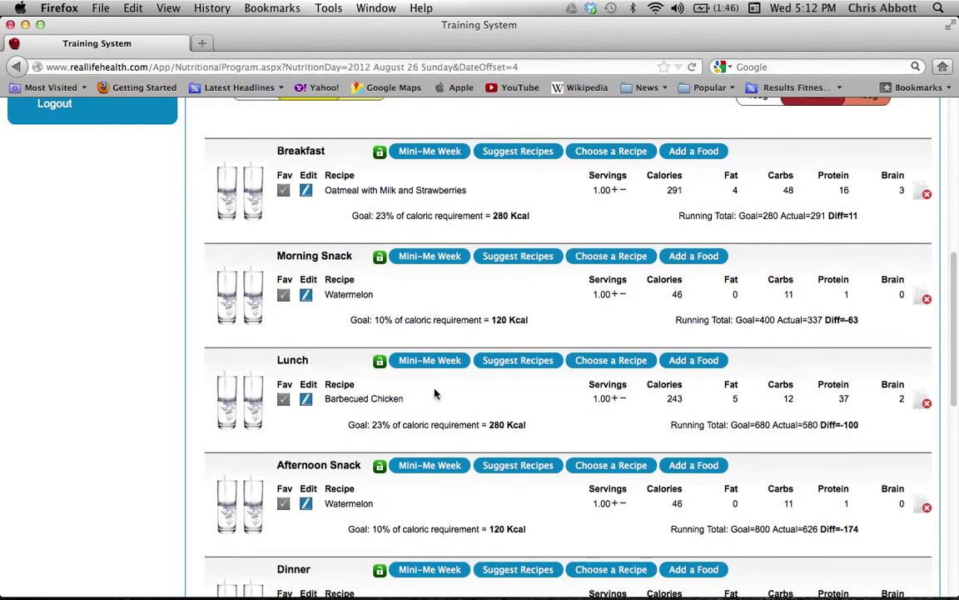
{"action": "scroll", "coordinate": [434, 393], "scroll_direction": "up", "scroll_amount": 4}
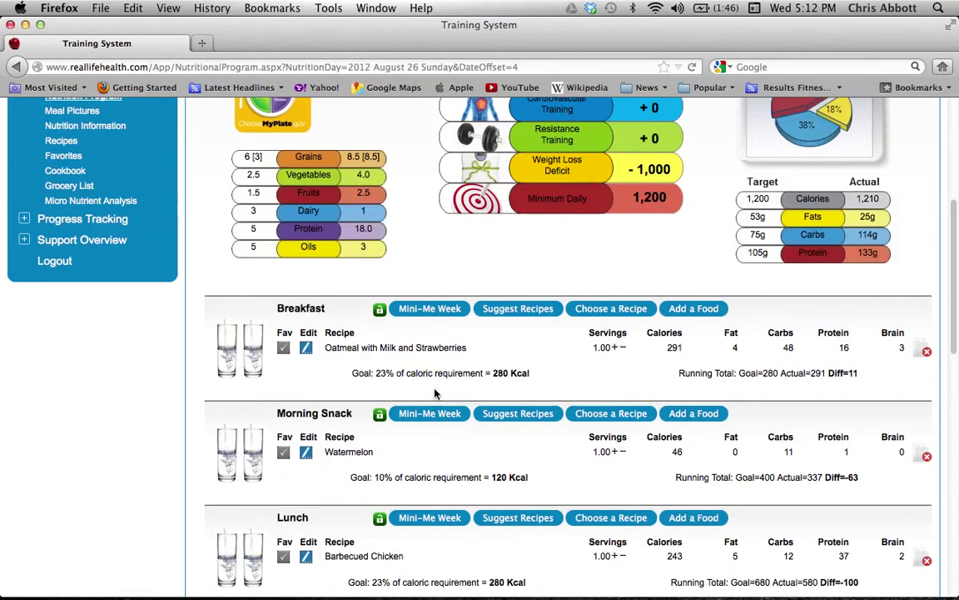
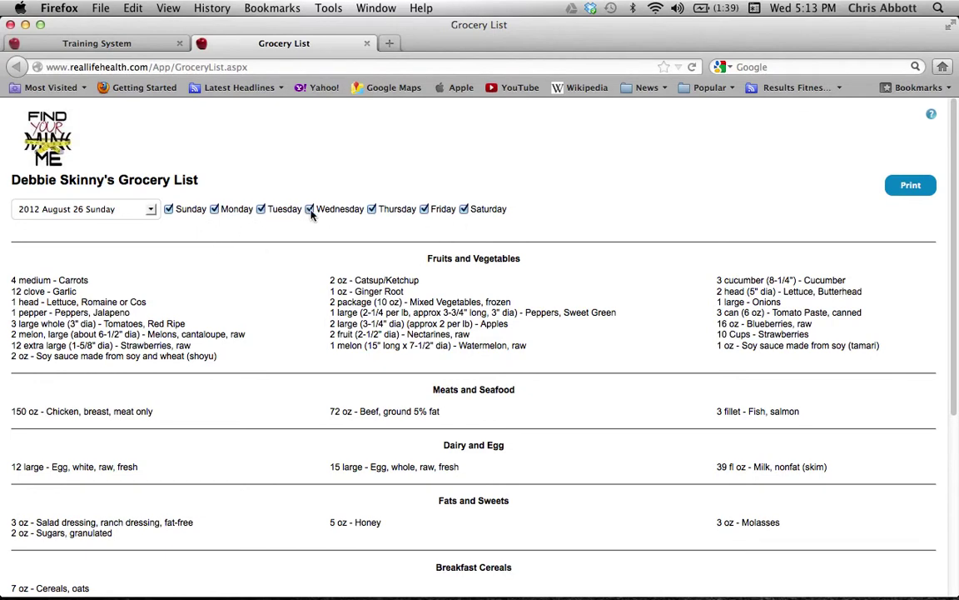
Step: Browse the grocery list and check its week dropdown, keeping the August 26 week
{"action": "scroll", "coordinate": [349, 422], "scroll_direction": "down", "scroll_amount": 5}
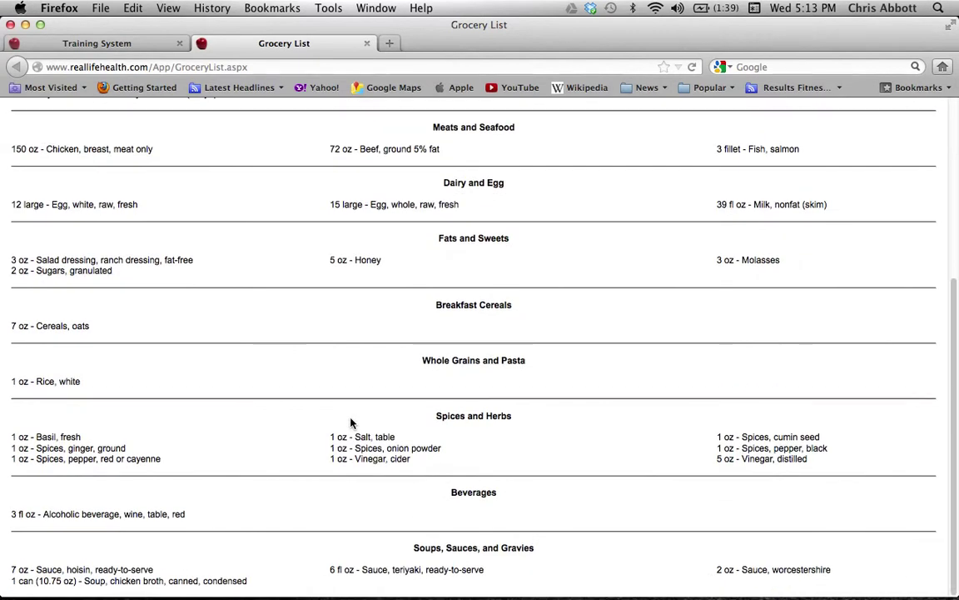
{"action": "scroll", "coordinate": [351, 422], "scroll_direction": "up", "scroll_amount": 5}
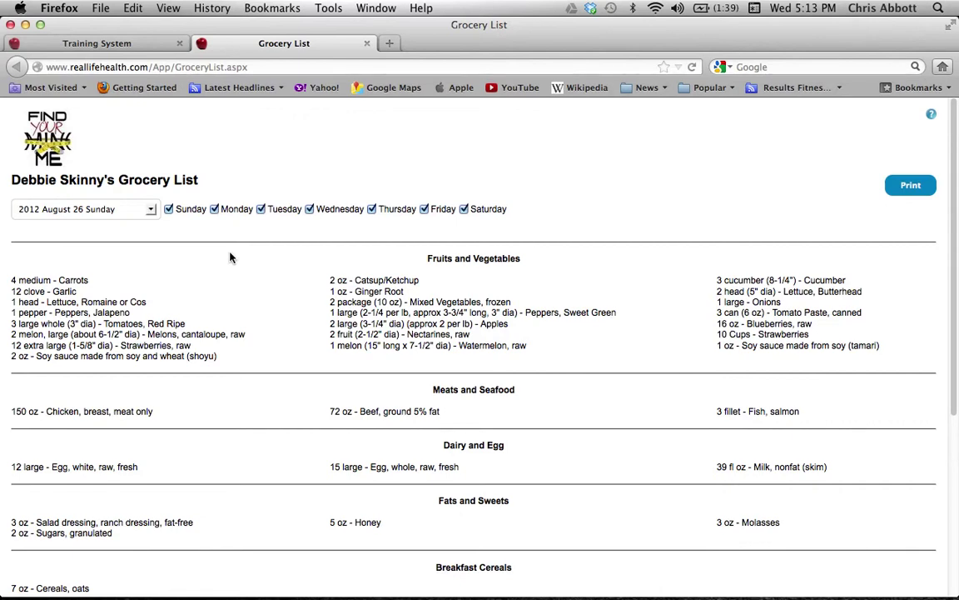
{"action": "left_click", "coordinate": [151, 210]}
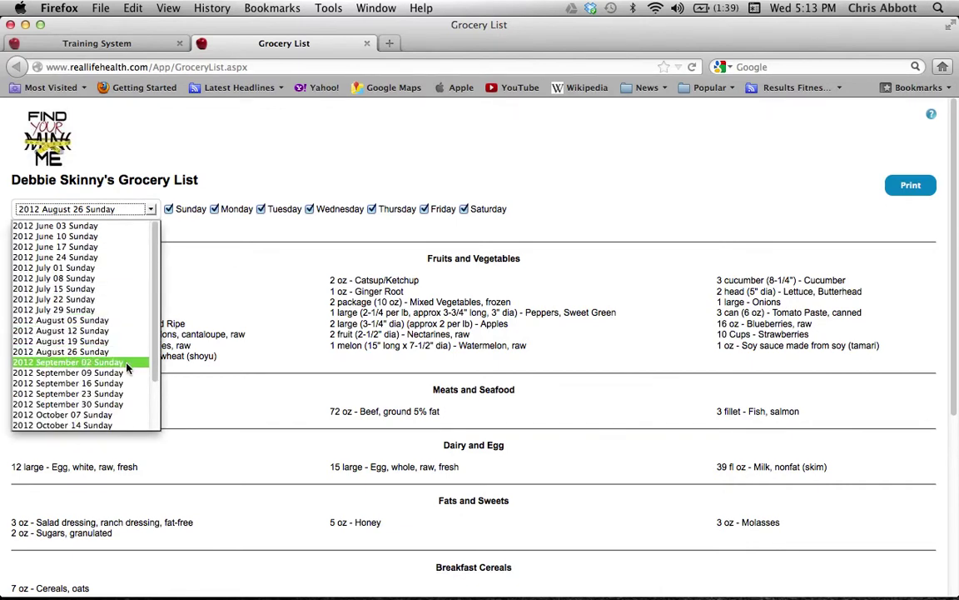
{"action": "left_click", "coordinate": [225, 235]}
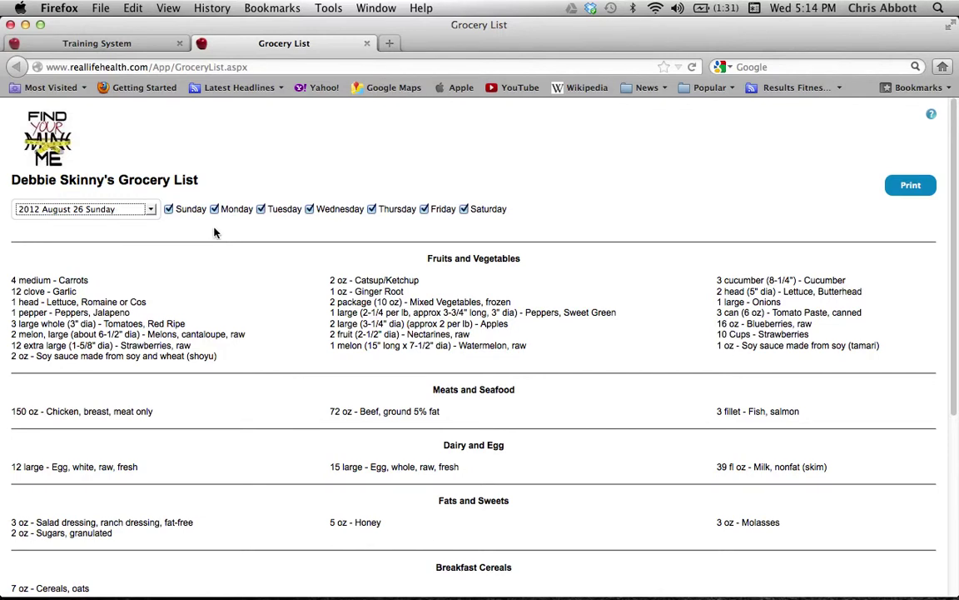
{"action": "left_click", "coordinate": [151, 209]}
{"action": "left_click", "coordinate": [195, 238]}
{"action": "left_click", "coordinate": [151, 209]}
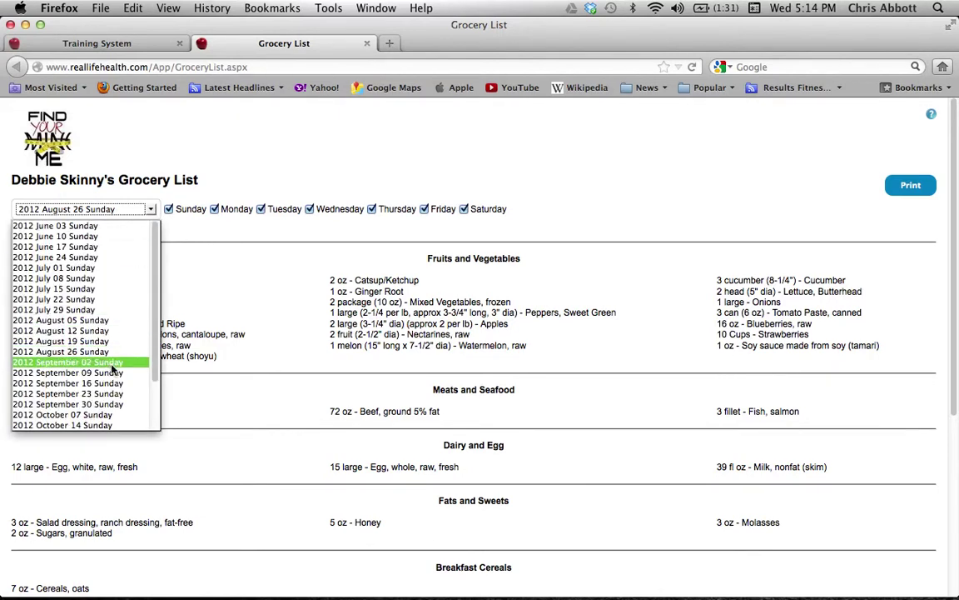
{"action": "left_click", "coordinate": [225, 226]}
{"action": "left_click", "coordinate": [149, 212]}
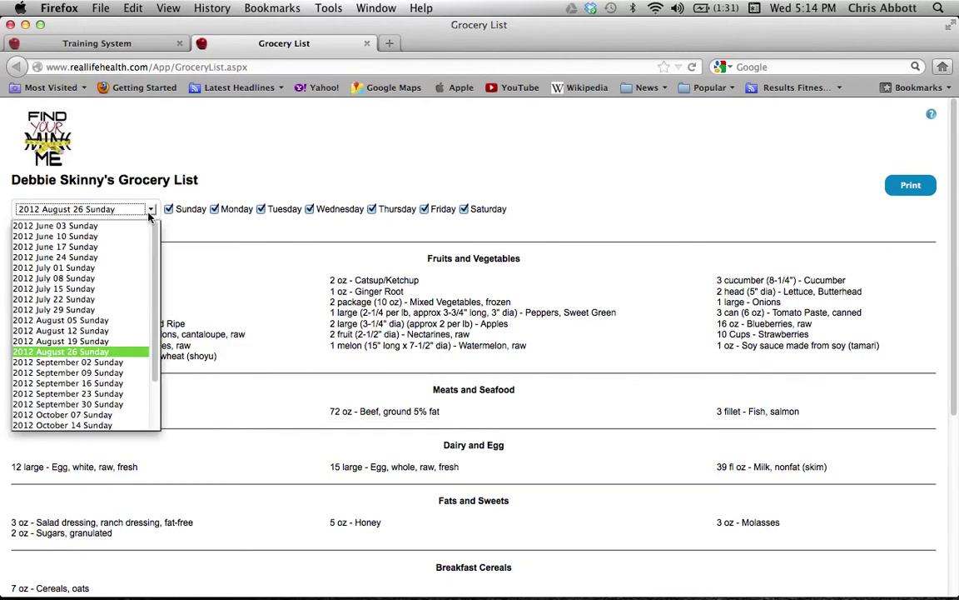
{"action": "left_click", "coordinate": [223, 238]}
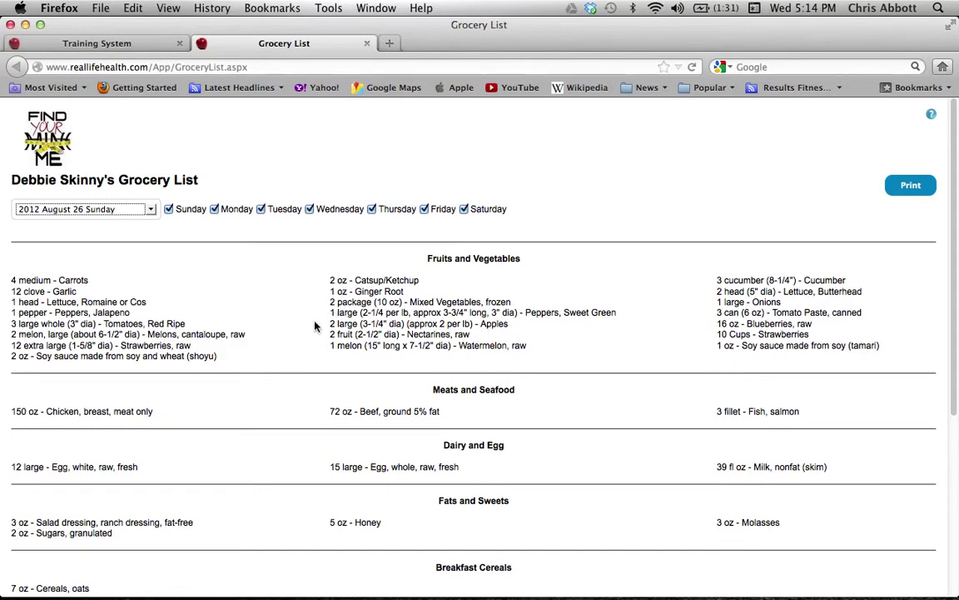
Step: Close the Grocery List tab to return to the Nutritional Program page
{"action": "scroll", "coordinate": [293, 420], "scroll_direction": "down", "scroll_amount": 5}
{"action": "scroll", "coordinate": [293, 419], "scroll_direction": "up", "scroll_amount": 5}
{"action": "left_click", "coordinate": [368, 44]}
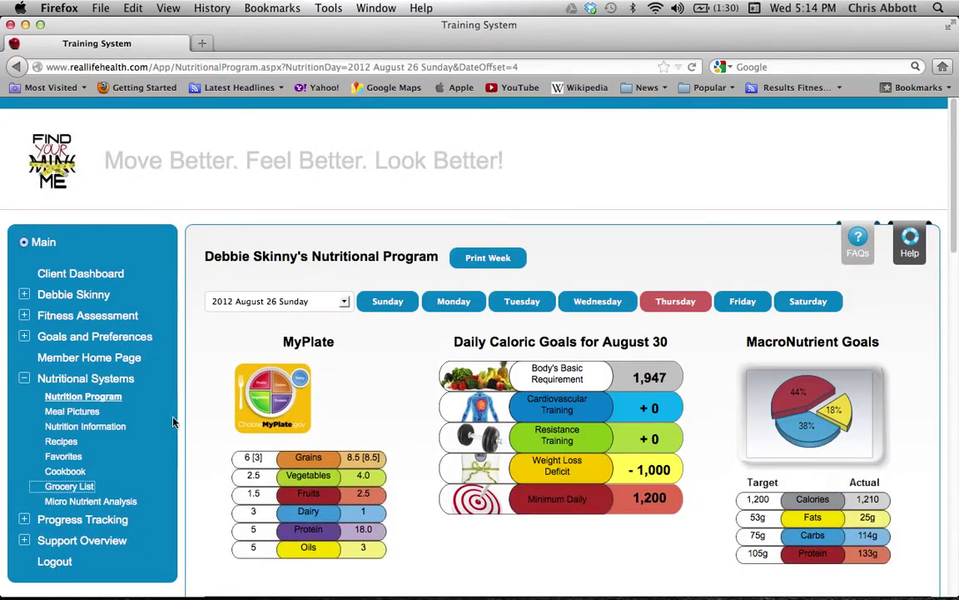
Step: Collapse the nutritional systems section and scroll the member home page to the meal plan
{"action": "left_click", "coordinate": [27, 383]}
{"action": "left_click", "coordinate": [56, 364]}
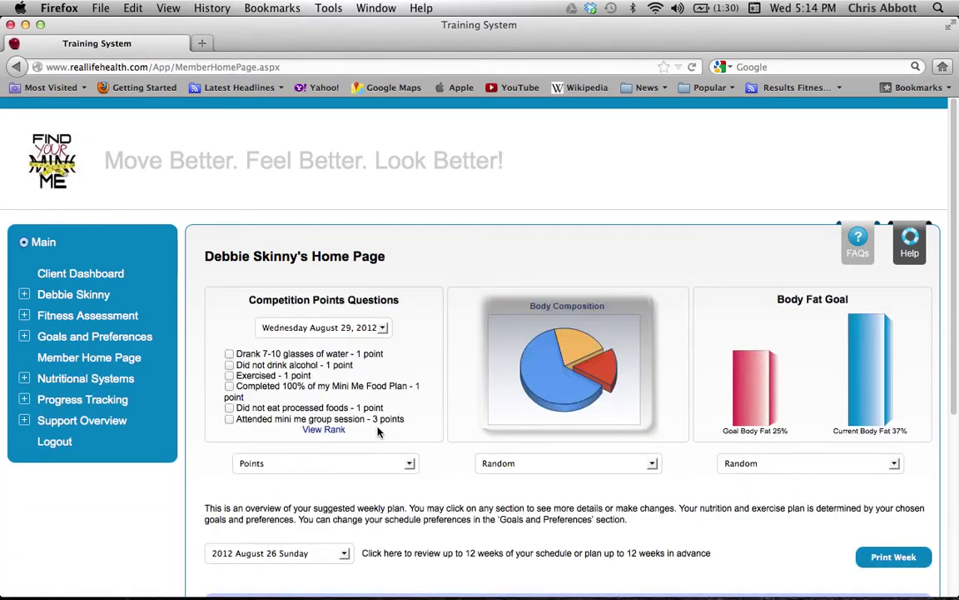
{"action": "scroll", "coordinate": [516, 520], "scroll_direction": "down", "scroll_amount": 5}
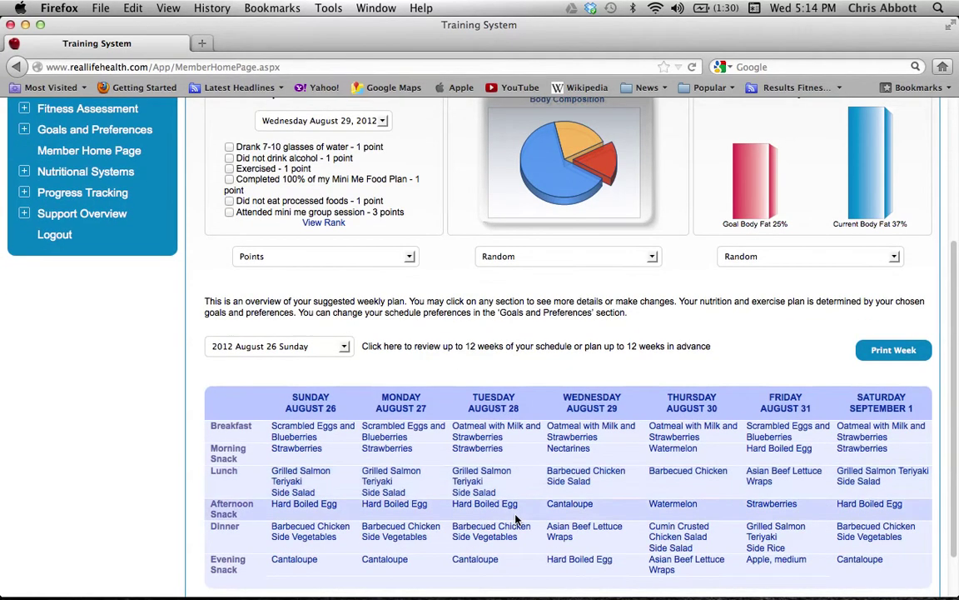
{"action": "scroll", "coordinate": [516, 518], "scroll_direction": "down", "scroll_amount": 2}
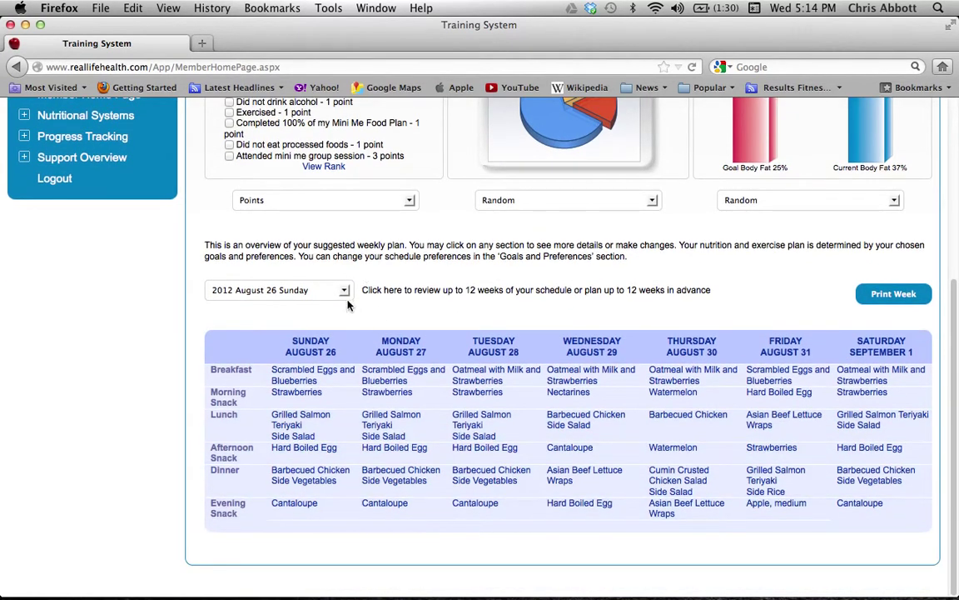
Step: Switch the meal plan to the 2012 September 02 week and back to August 26, then open Progress Tracking
{"action": "left_click", "coordinate": [340, 291]}
{"action": "left_click", "coordinate": [321, 448]}
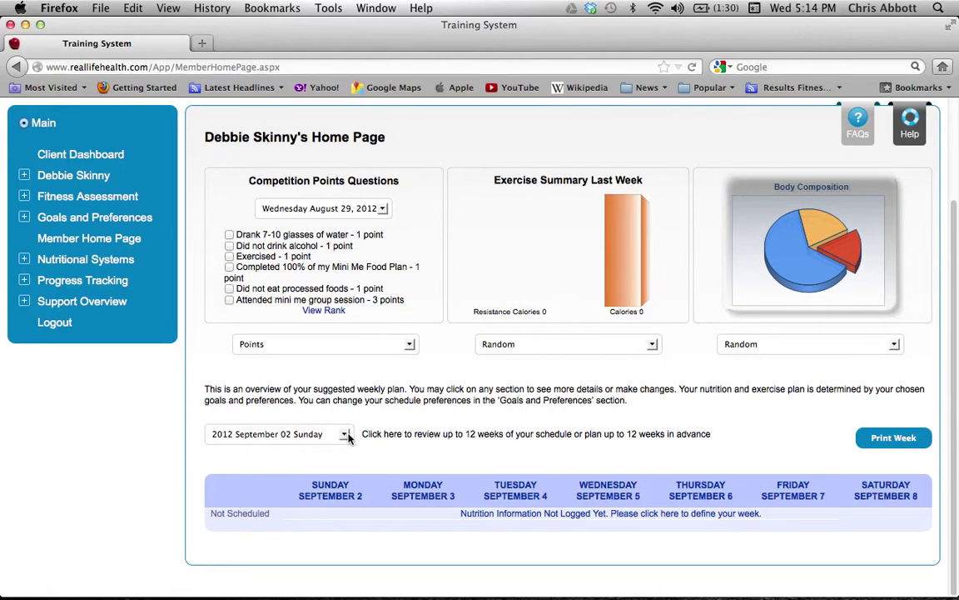
{"action": "left_click", "coordinate": [345, 434]}
{"action": "left_click", "coordinate": [321, 346]}
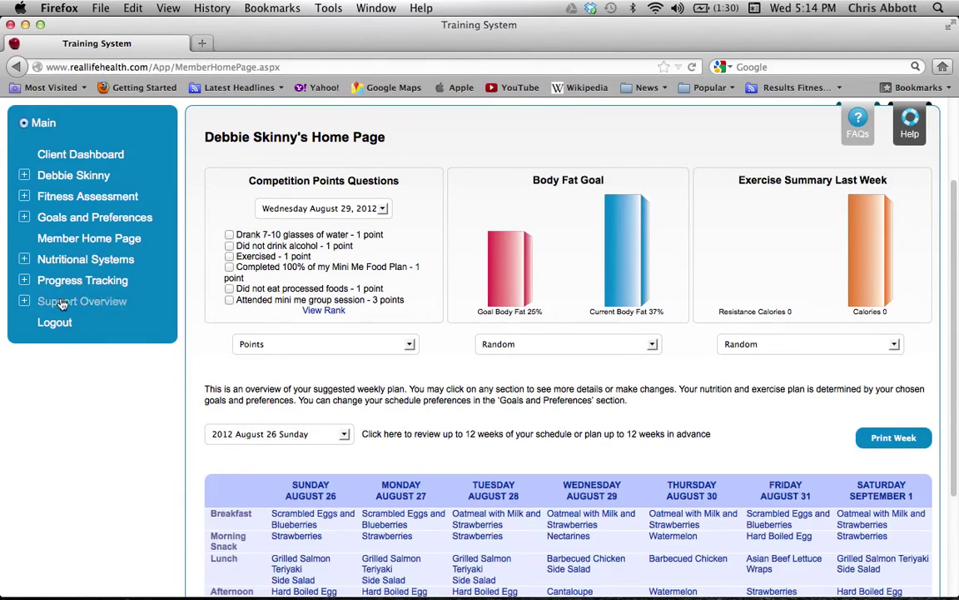
{"action": "left_click", "coordinate": [42, 280]}
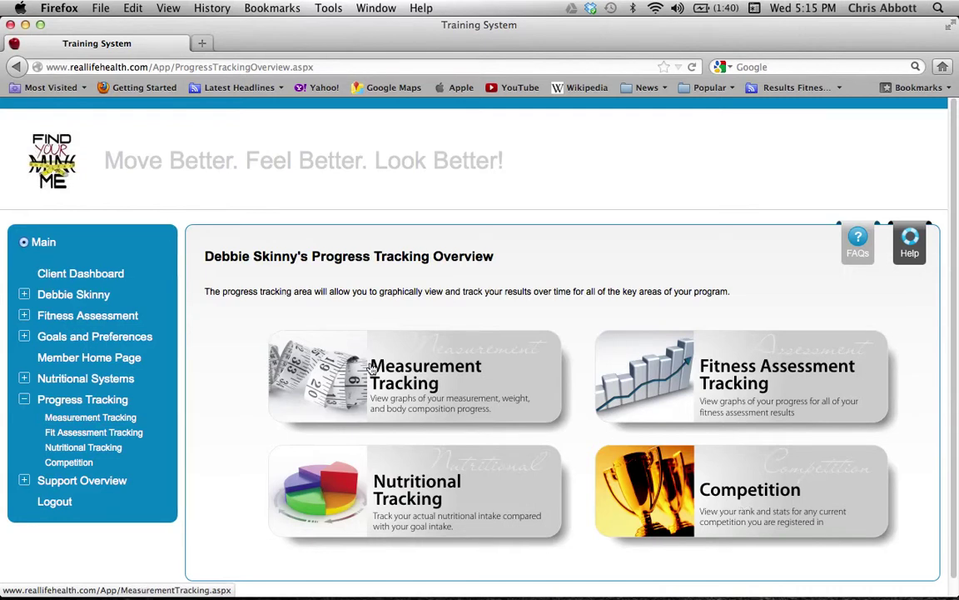
Step: Revisit the member home page, then open the Measurement Tracking charts under Progress Tracking
{"action": "left_click", "coordinate": [80, 358]}
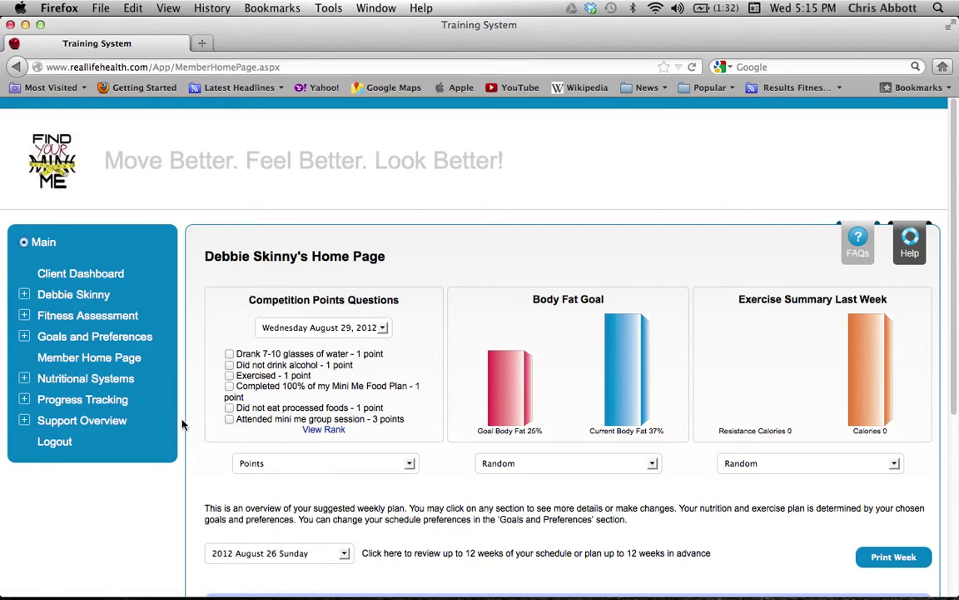
{"action": "left_click", "coordinate": [60, 399]}
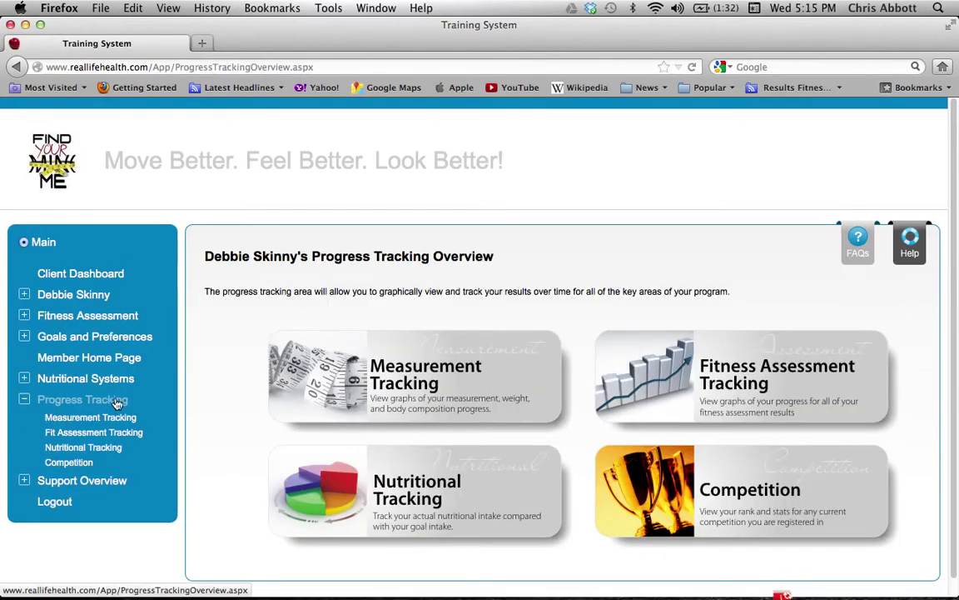
{"action": "left_click", "coordinate": [469, 385]}
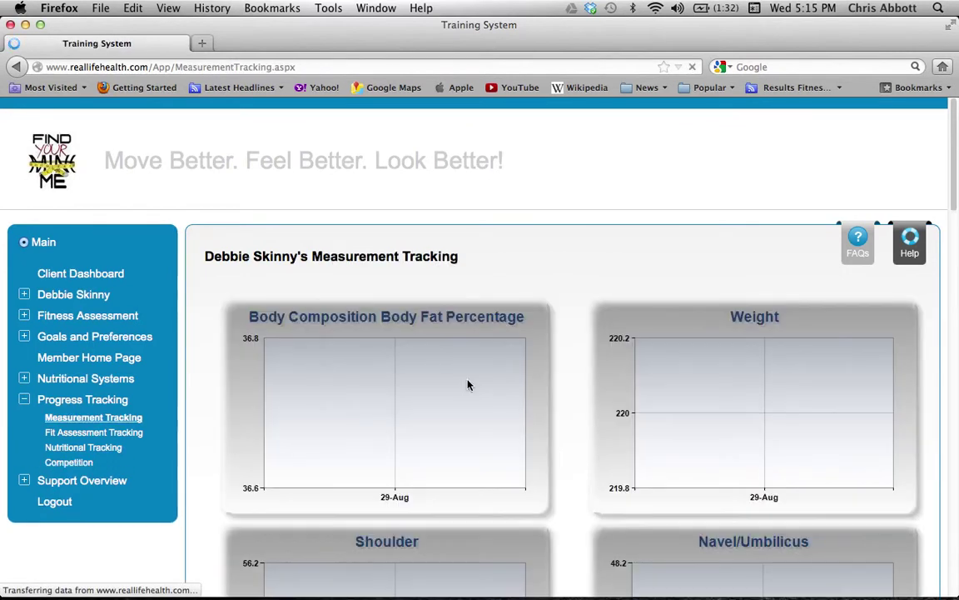
Step: Scroll through the body measurement charts and switch to the Nutritional Tracking charts
{"action": "scroll", "coordinate": [468, 385], "scroll_direction": "down", "scroll_amount": 2}
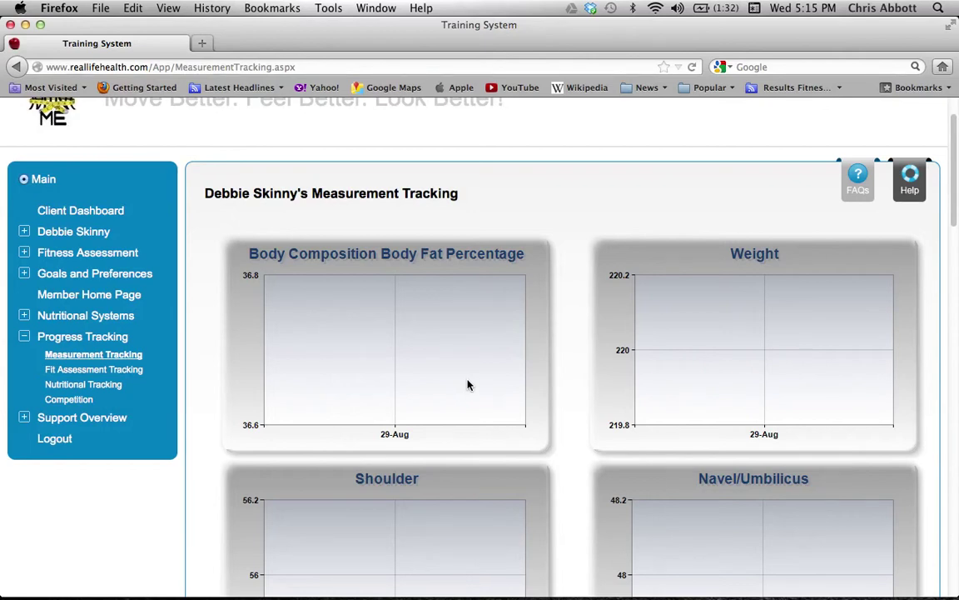
{"action": "scroll", "coordinate": [468, 385], "scroll_direction": "down", "scroll_amount": 12}
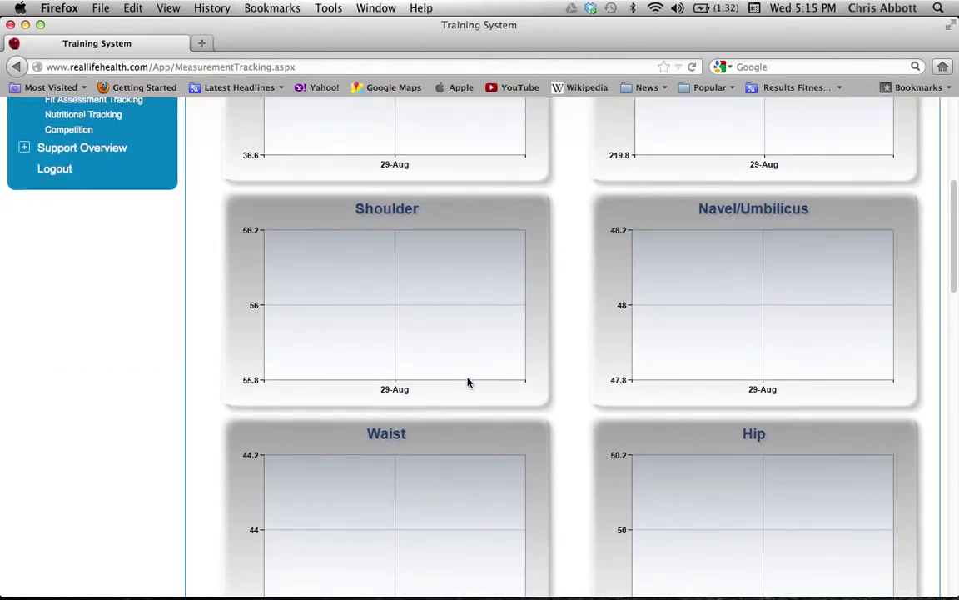
{"action": "scroll", "coordinate": [468, 382], "scroll_direction": "up", "scroll_amount": 12}
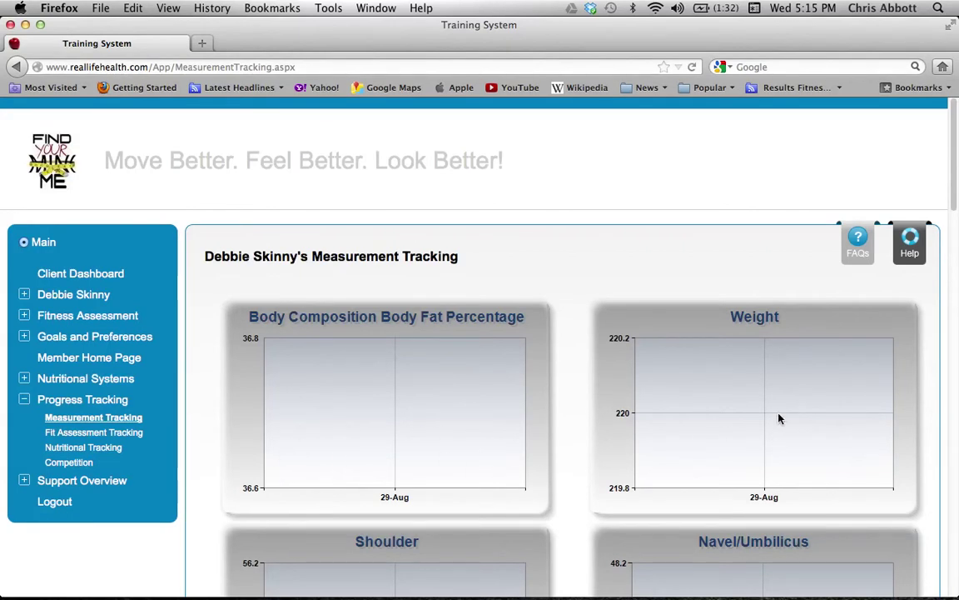
{"action": "scroll", "coordinate": [612, 468], "scroll_direction": "down", "scroll_amount": 5}
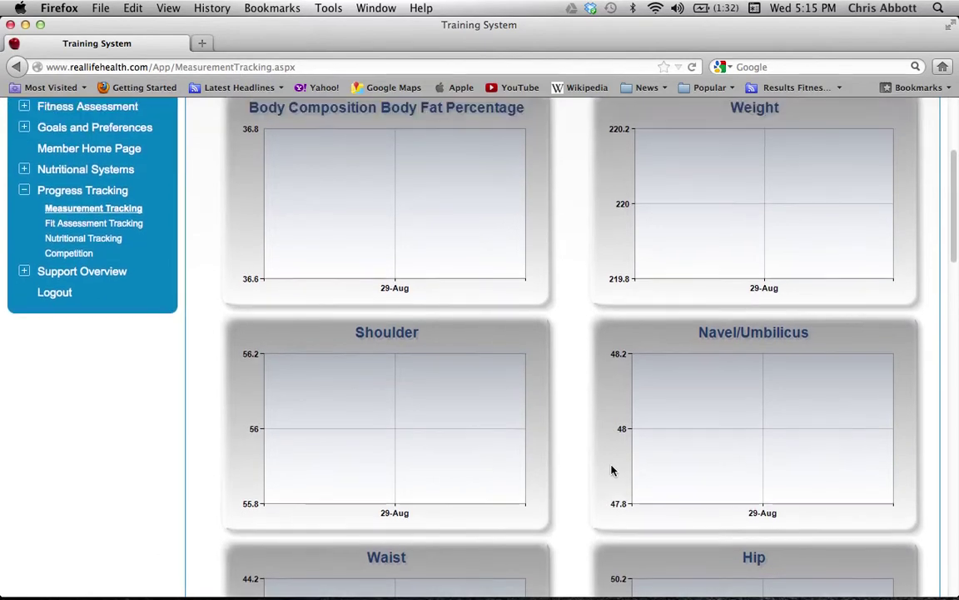
{"action": "scroll", "coordinate": [611, 468], "scroll_direction": "up", "scroll_amount": 5}
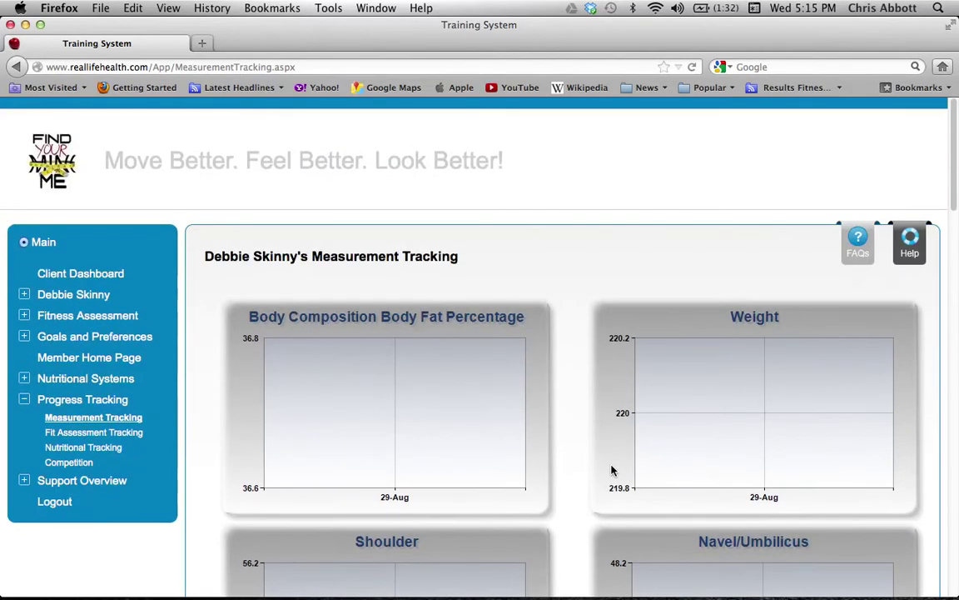
{"action": "left_click", "coordinate": [65, 450]}
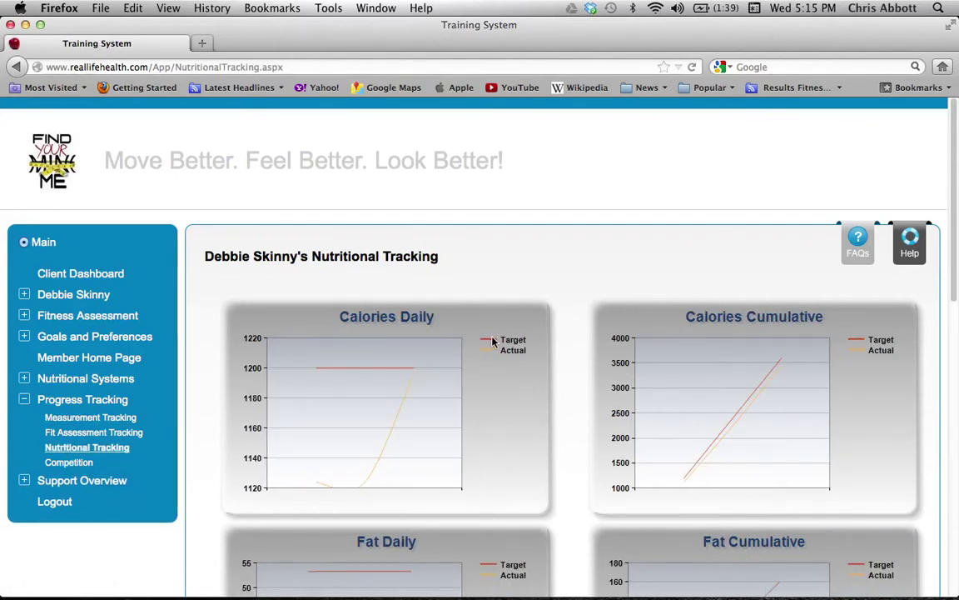
Step: Scroll through the calories, fat, carbs and protein charts, collapse Progress Tracking and open the member home page
{"action": "scroll", "coordinate": [363, 463], "scroll_direction": "down", "scroll_amount": 5}
{"action": "scroll", "coordinate": [363, 463], "scroll_direction": "up", "scroll_amount": 5}
{"action": "scroll", "coordinate": [426, 404], "scroll_direction": "down", "scroll_amount": 3}
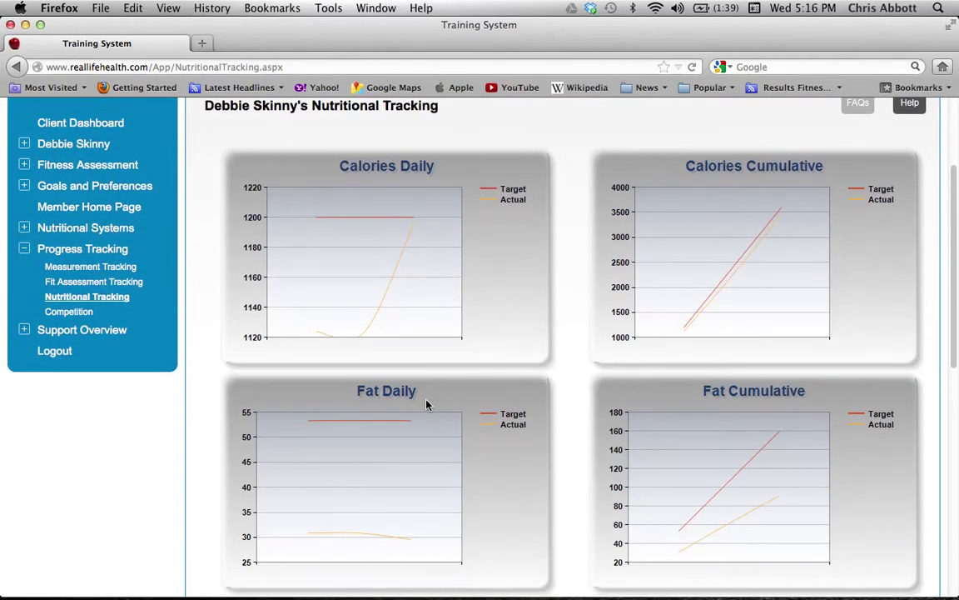
{"action": "scroll", "coordinate": [427, 404], "scroll_direction": "down", "scroll_amount": 6}
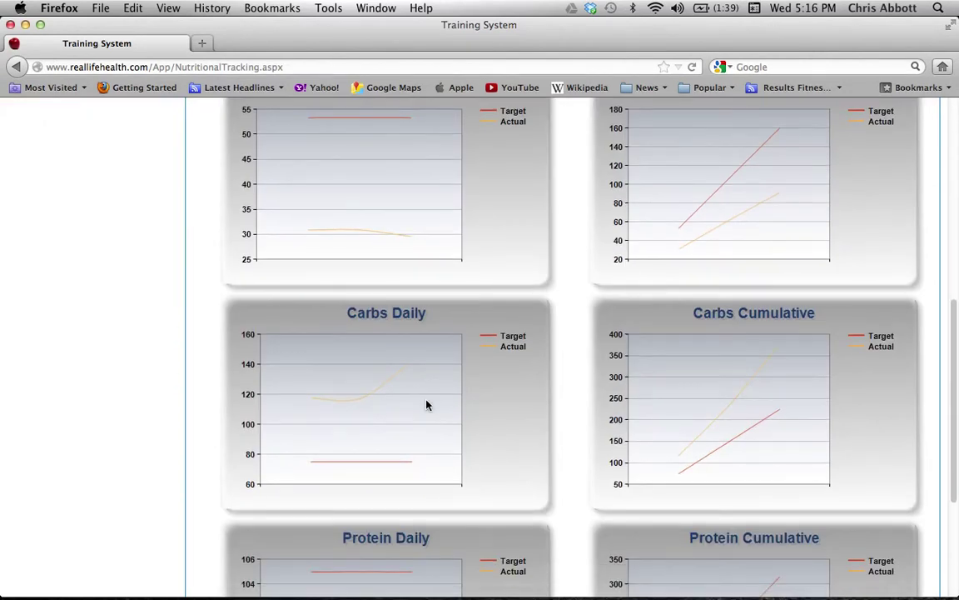
{"action": "scroll", "coordinate": [427, 404], "scroll_direction": "down", "scroll_amount": 4}
{"action": "scroll", "coordinate": [427, 403], "scroll_direction": "up", "scroll_amount": 13}
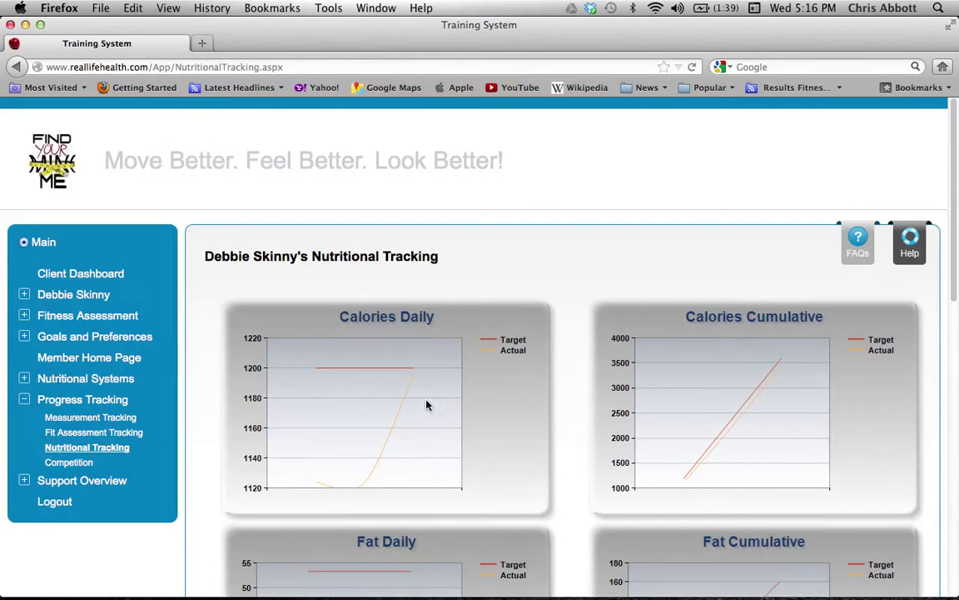
{"action": "left_click", "coordinate": [58, 400]}
{"action": "left_click", "coordinate": [60, 358]}
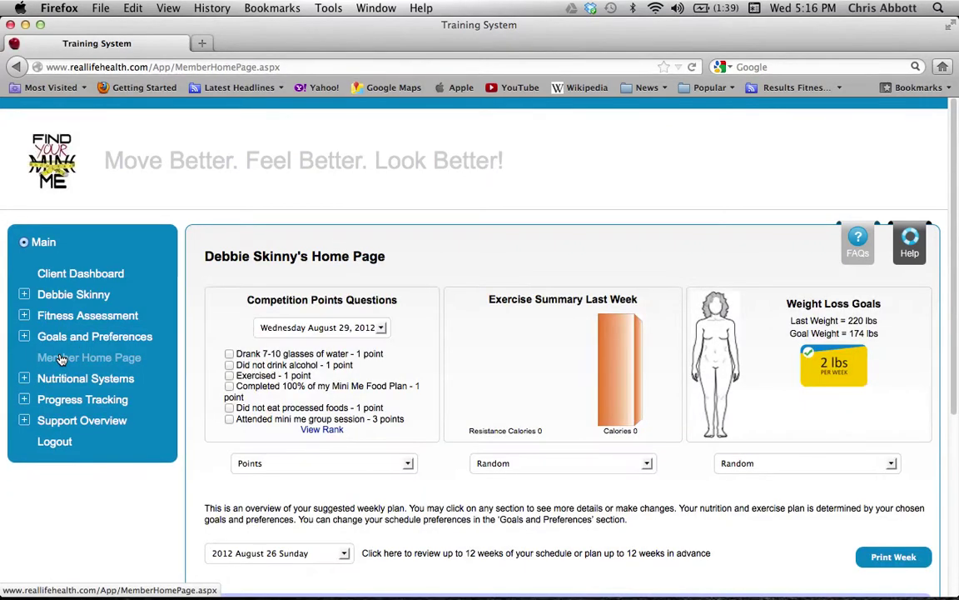
Step: Scroll through the weekly meal plan table, then reload the member home page to show the 220-to-174 lbs goals
{"action": "scroll", "coordinate": [483, 458], "scroll_direction": "down", "scroll_amount": 5}
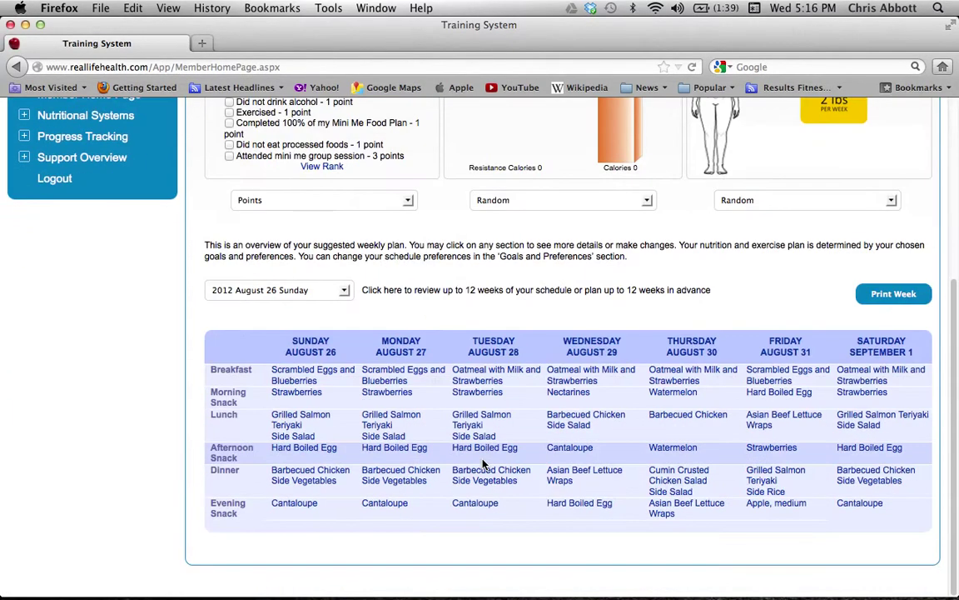
{"action": "scroll", "coordinate": [483, 464], "scroll_direction": "up", "scroll_amount": 5}
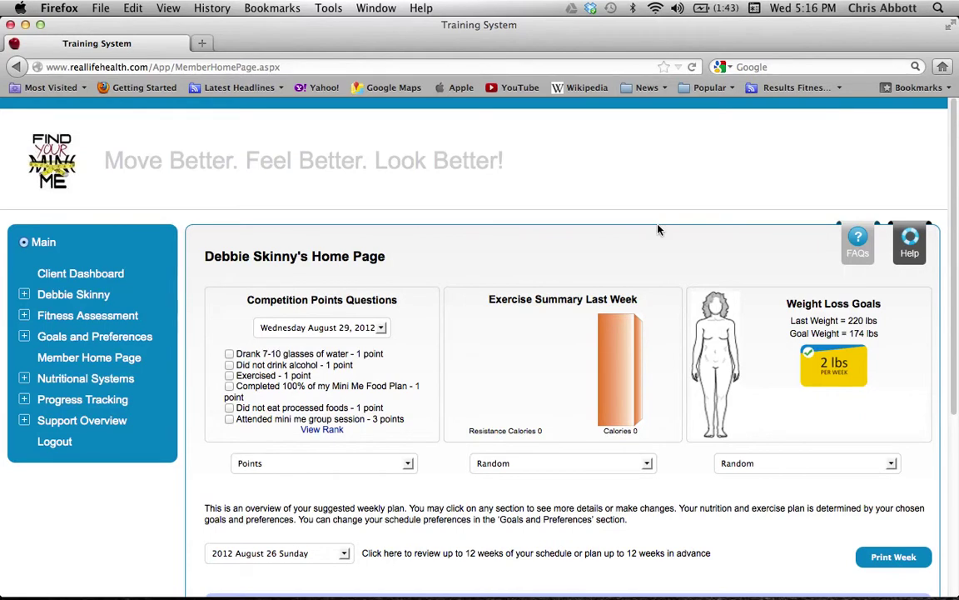
{"action": "scroll", "coordinate": [658, 229], "scroll_direction": "down", "scroll_amount": 5}
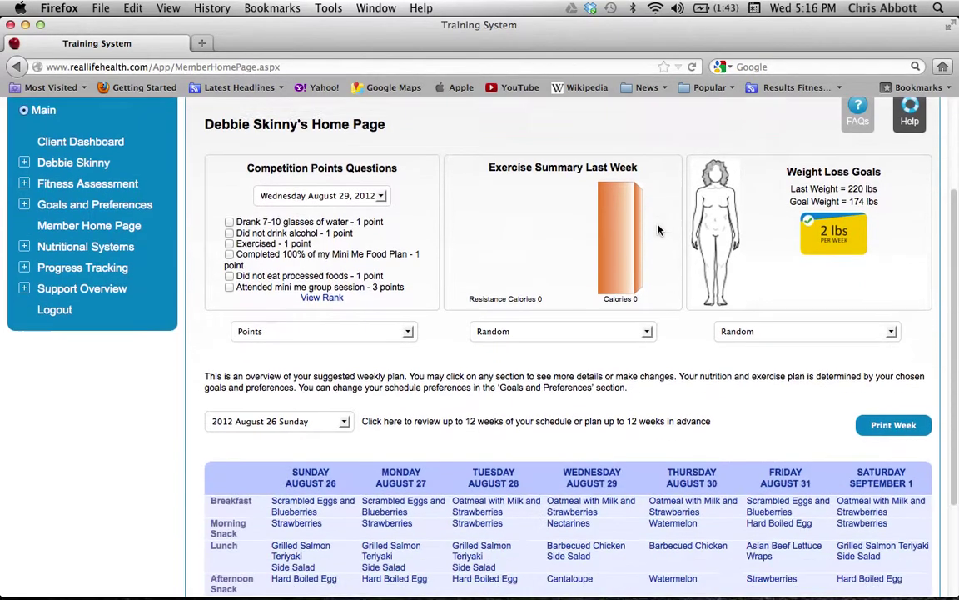
{"action": "scroll", "coordinate": [658, 230], "scroll_direction": "up", "scroll_amount": 3}
{"action": "scroll", "coordinate": [658, 229], "scroll_direction": "up", "scroll_amount": 2}
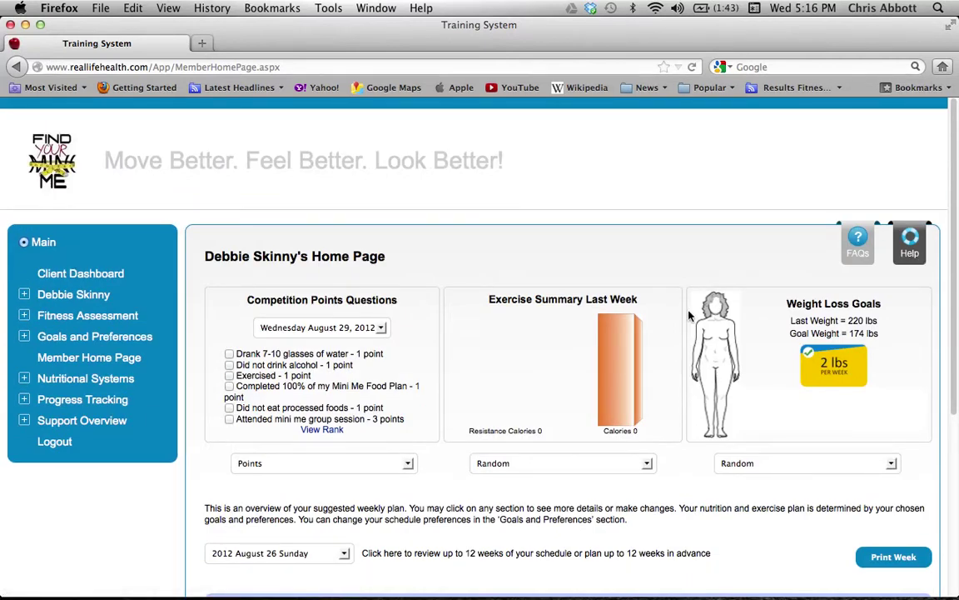
{"action": "left_click", "coordinate": [70, 367]}
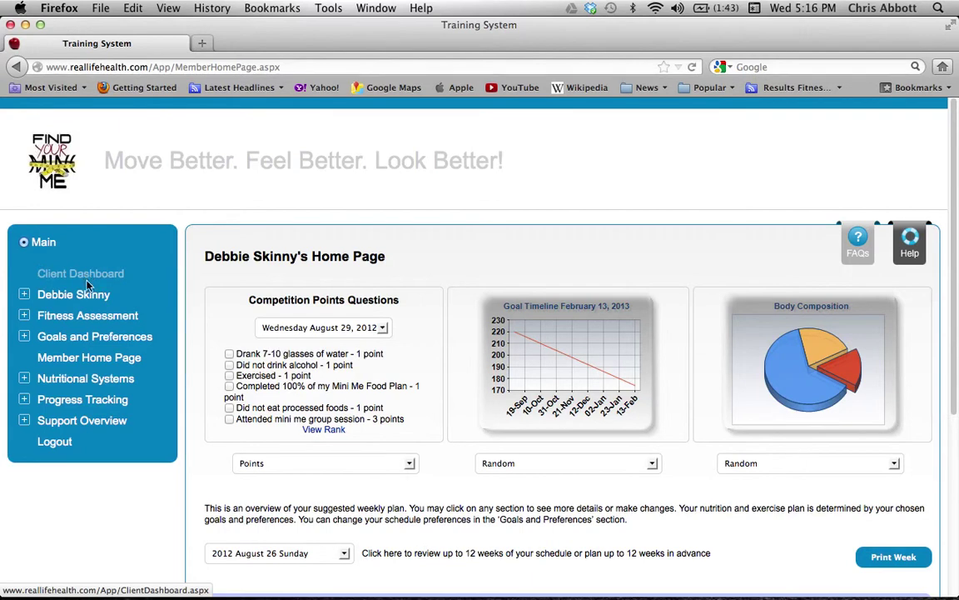
Step: Open the Client Dashboard, preview the Access Mobile Menu tile, then close the Mobile preview
{"action": "left_click", "coordinate": [87, 279]}
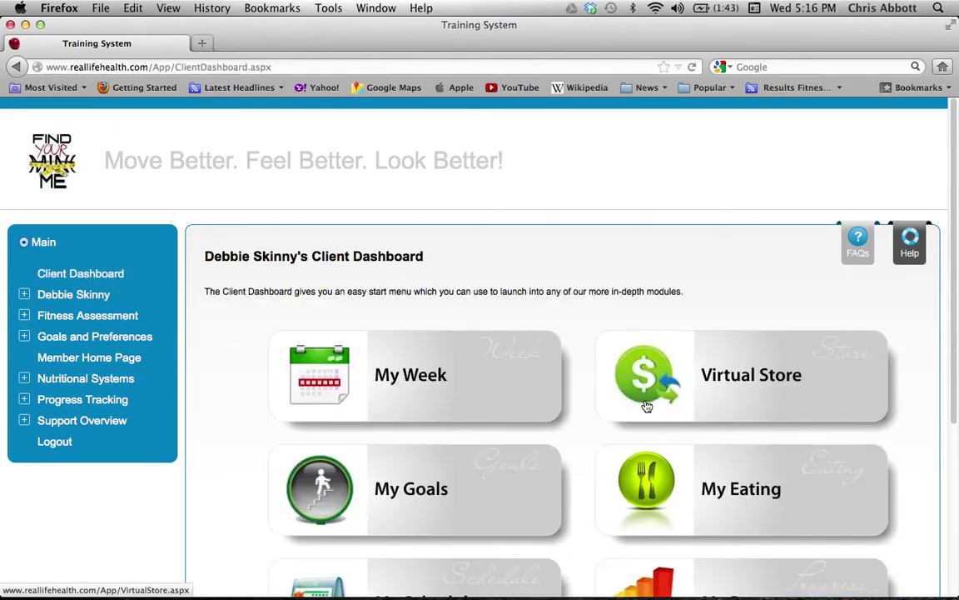
{"action": "scroll", "coordinate": [647, 405], "scroll_direction": "down", "scroll_amount": 5}
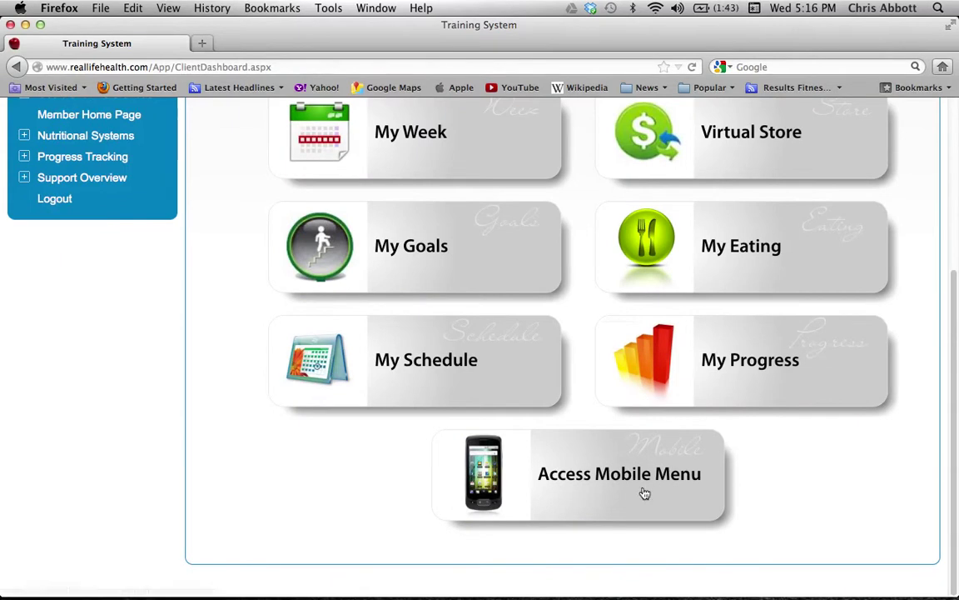
{"action": "left_click", "coordinate": [590, 492]}
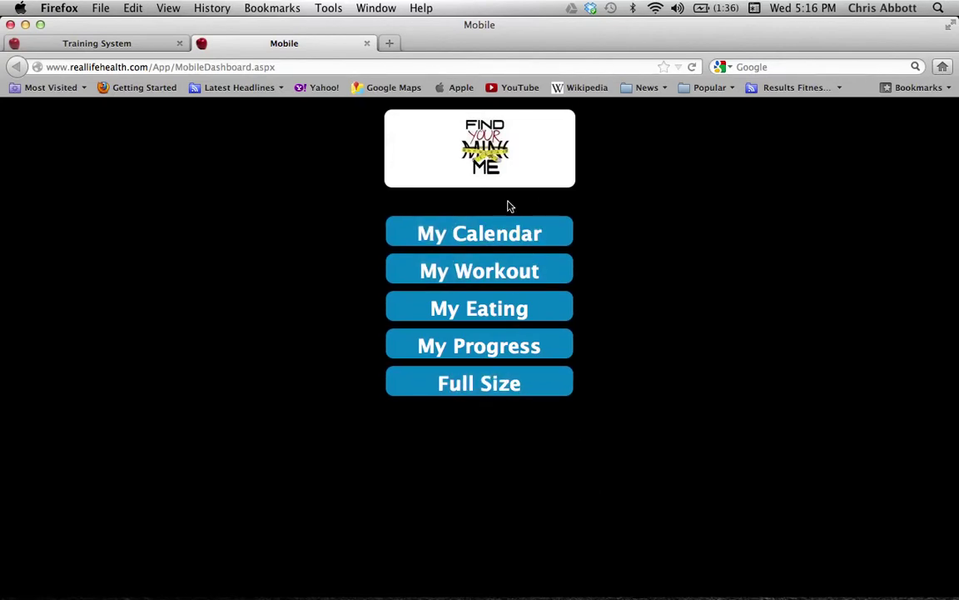
{"action": "left_click", "coordinate": [366, 42]}
{"action": "scroll", "coordinate": [162, 406], "scroll_direction": "up", "scroll_amount": 10}
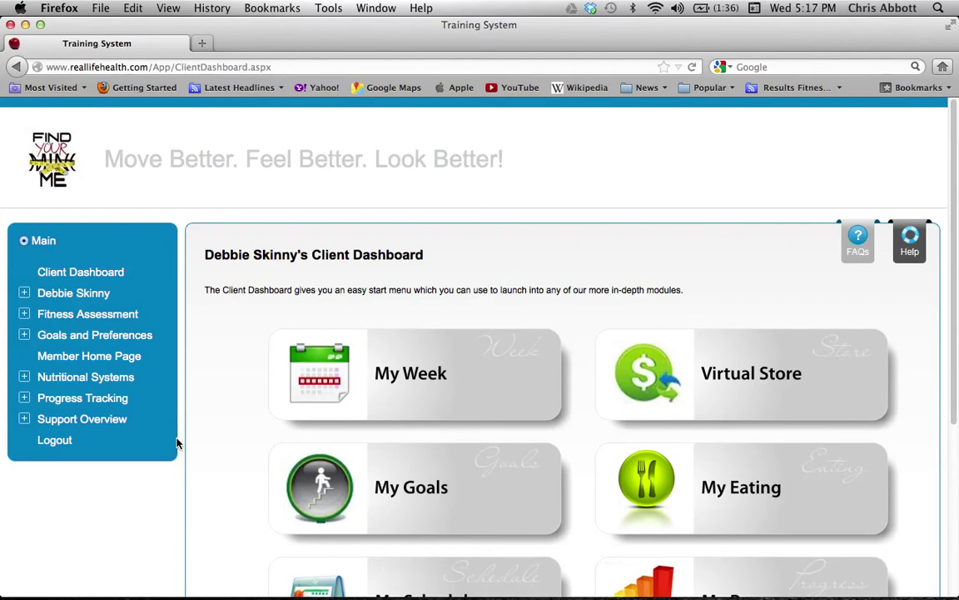
{"action": "mouse_move", "coordinate": [839, 593]}
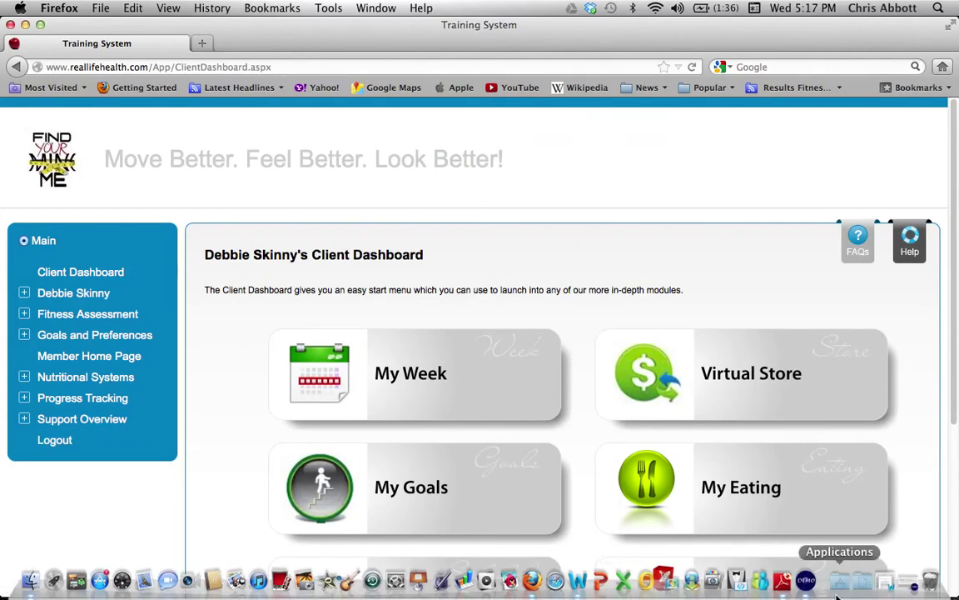